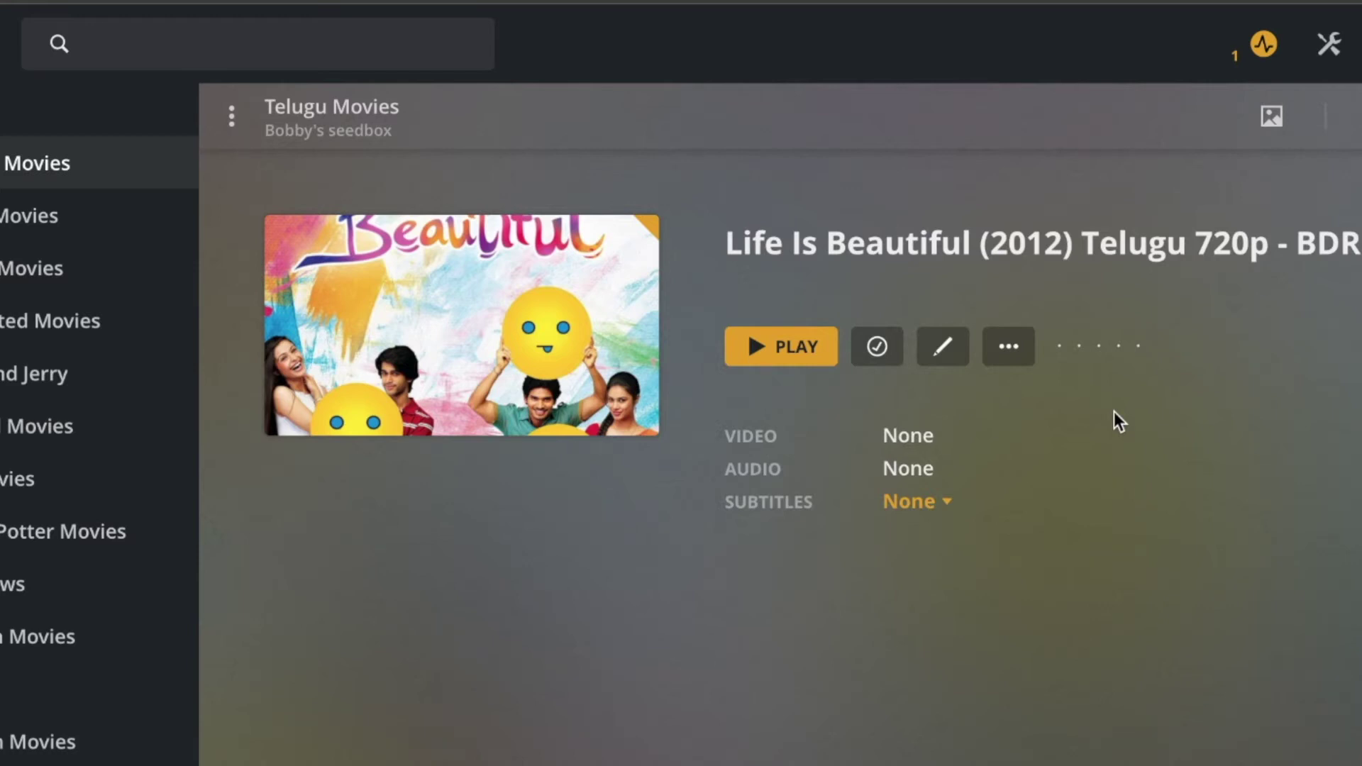
- Bring up the Match dialog for the unmatched Telugu file from its More menu
{"action": "left_click", "coordinate": [1026, 367]}
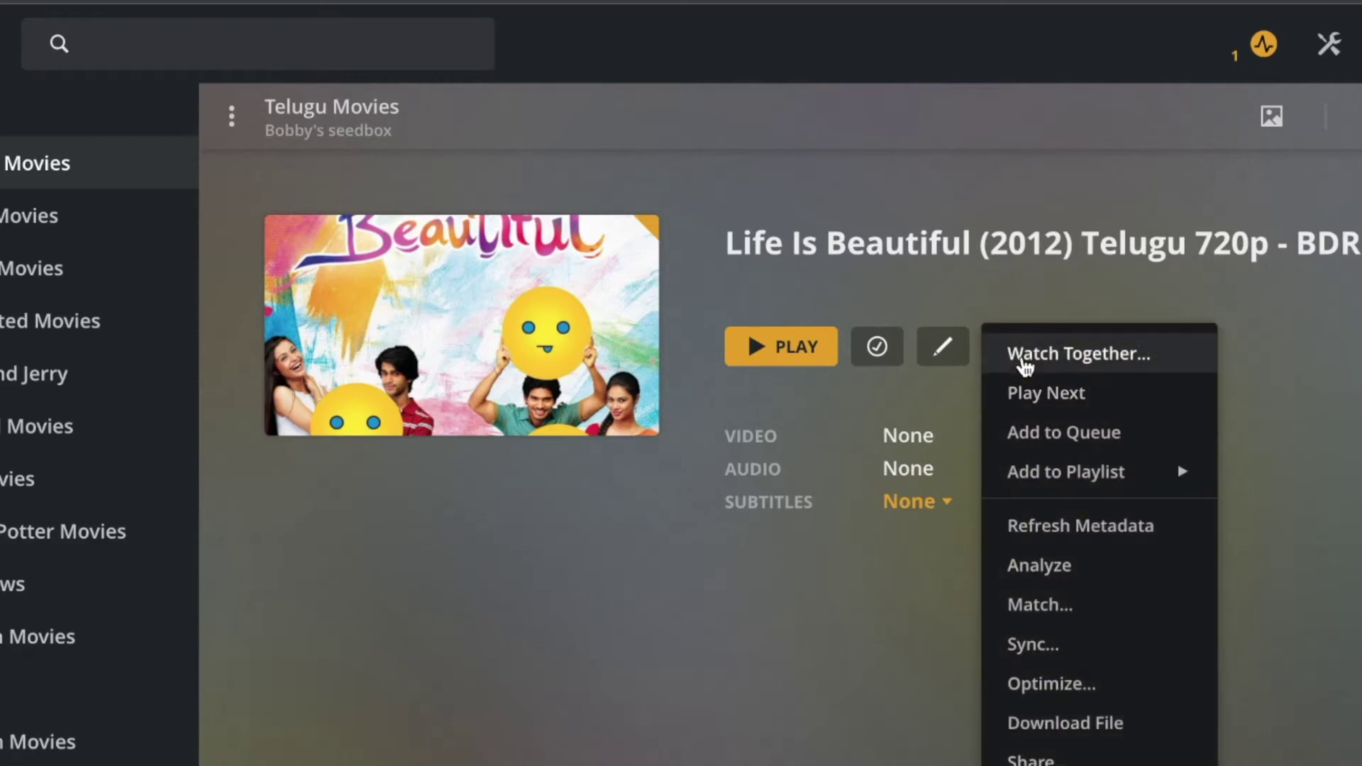
{"action": "left_click", "coordinate": [1048, 608]}
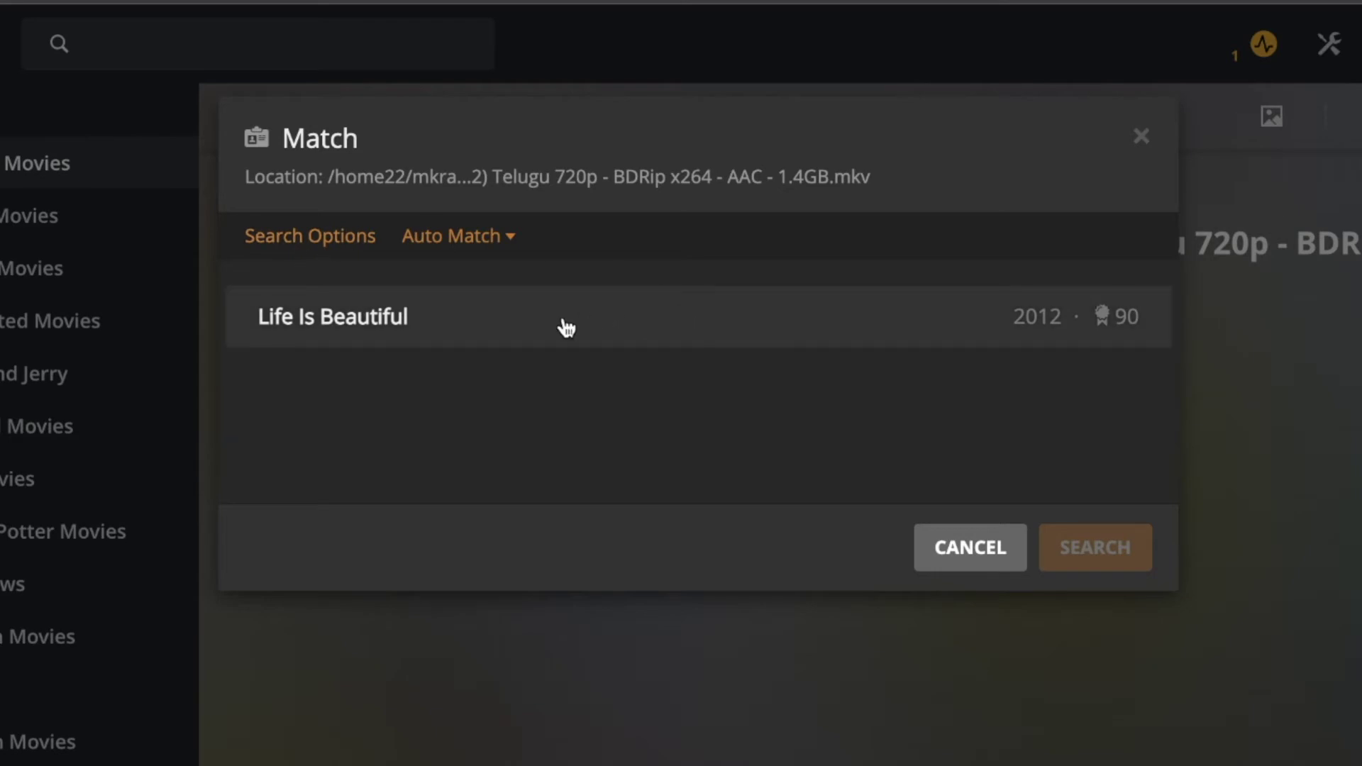
- Search manually with title trimmed to 'Life Is Beautiful' and year changed from 2021 to 2012
{"action": "left_click", "coordinate": [321, 242]}
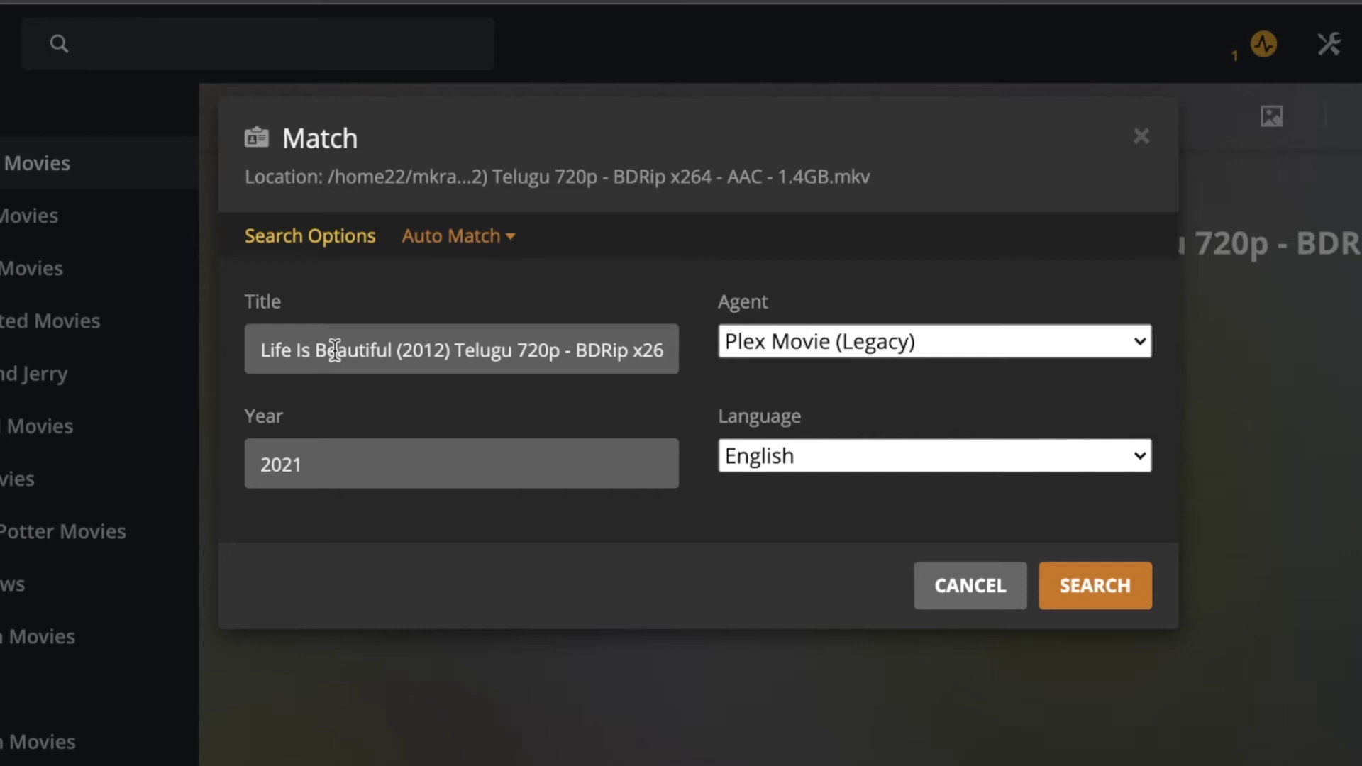
{"action": "left_click", "coordinate": [397, 352]}
{"action": "left_click_drag", "start_coordinate": [396, 353], "coordinate": [706, 360]}
{"action": "key", "text": "BackSpace"}
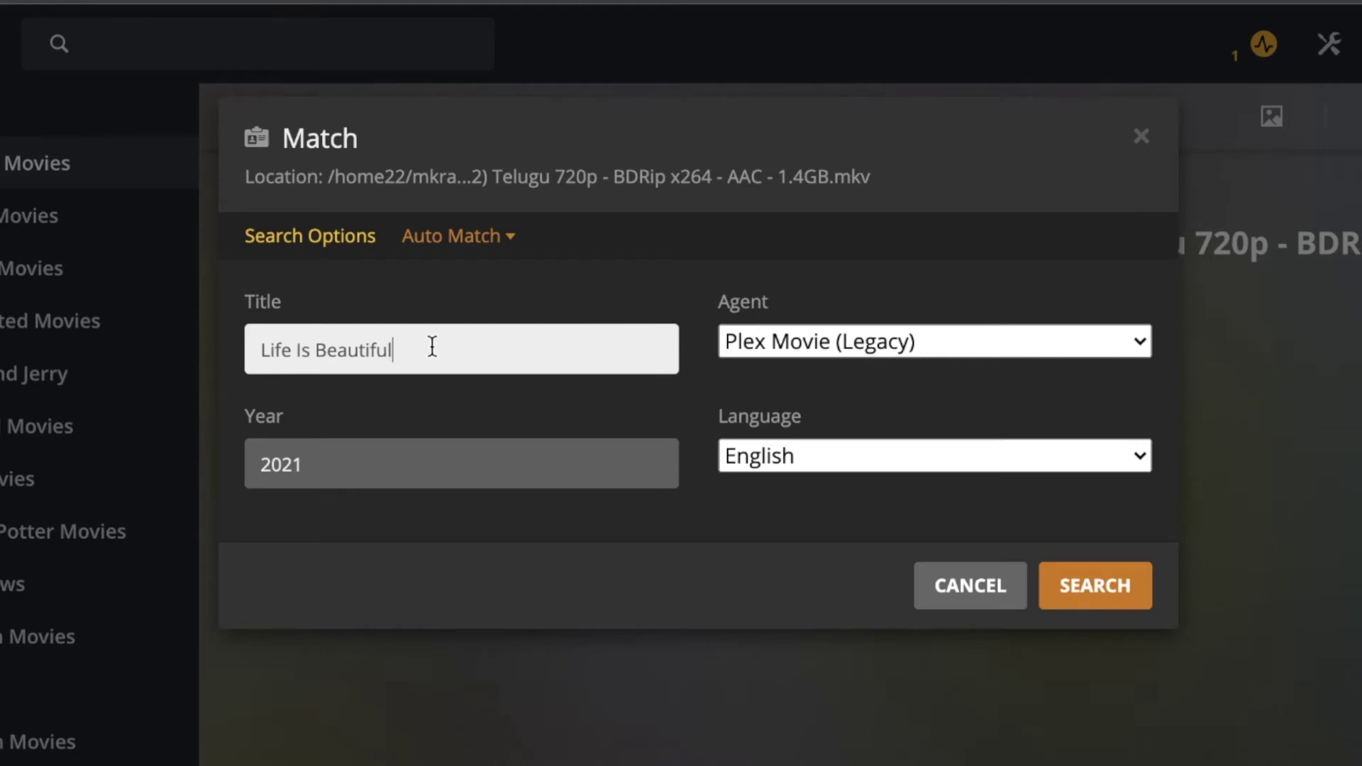
{"action": "left_click", "coordinate": [388, 461]}
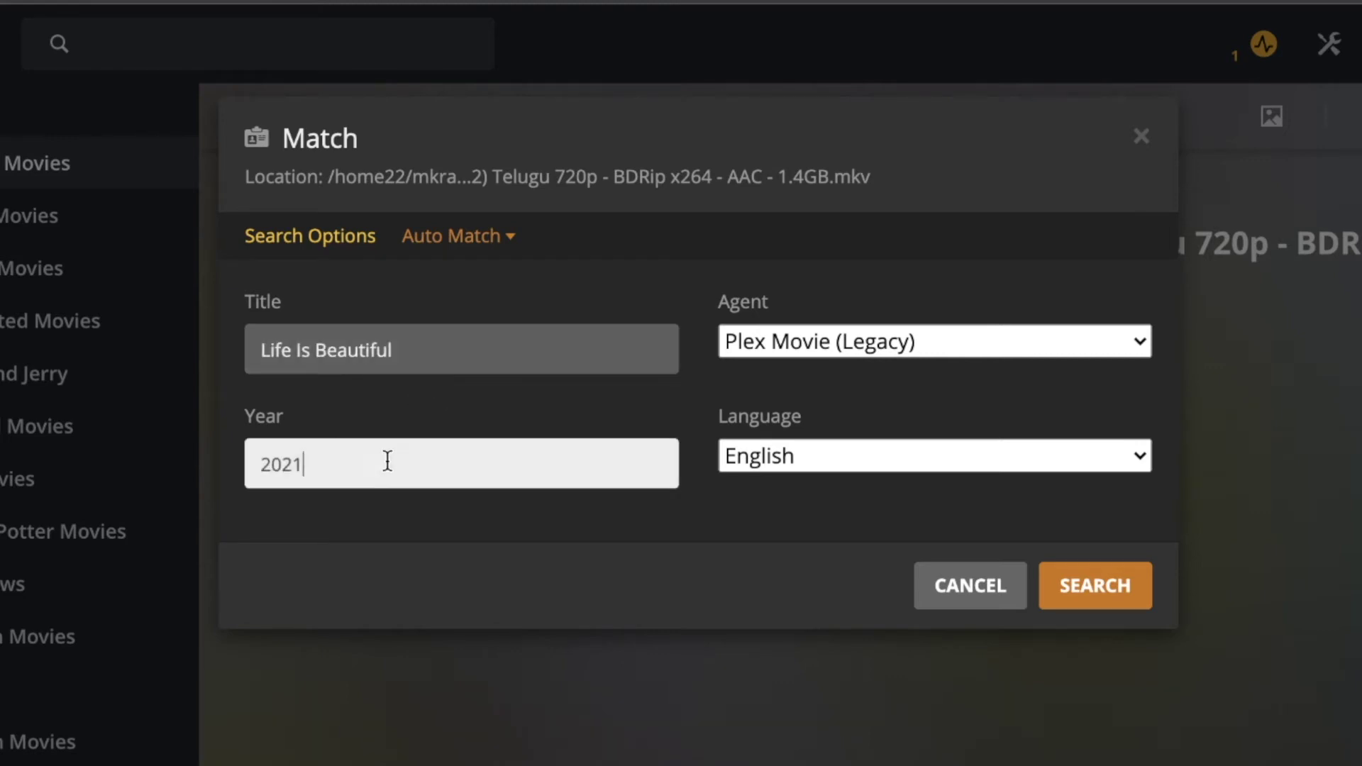
{"action": "key", "text": "BackSpace"}
{"action": "key", "text": "BackSpace"}
{"action": "key", "text": "BackSpace"}
{"action": "type", "text": "2012"}
{"action": "left_click", "coordinate": [1095, 596]}
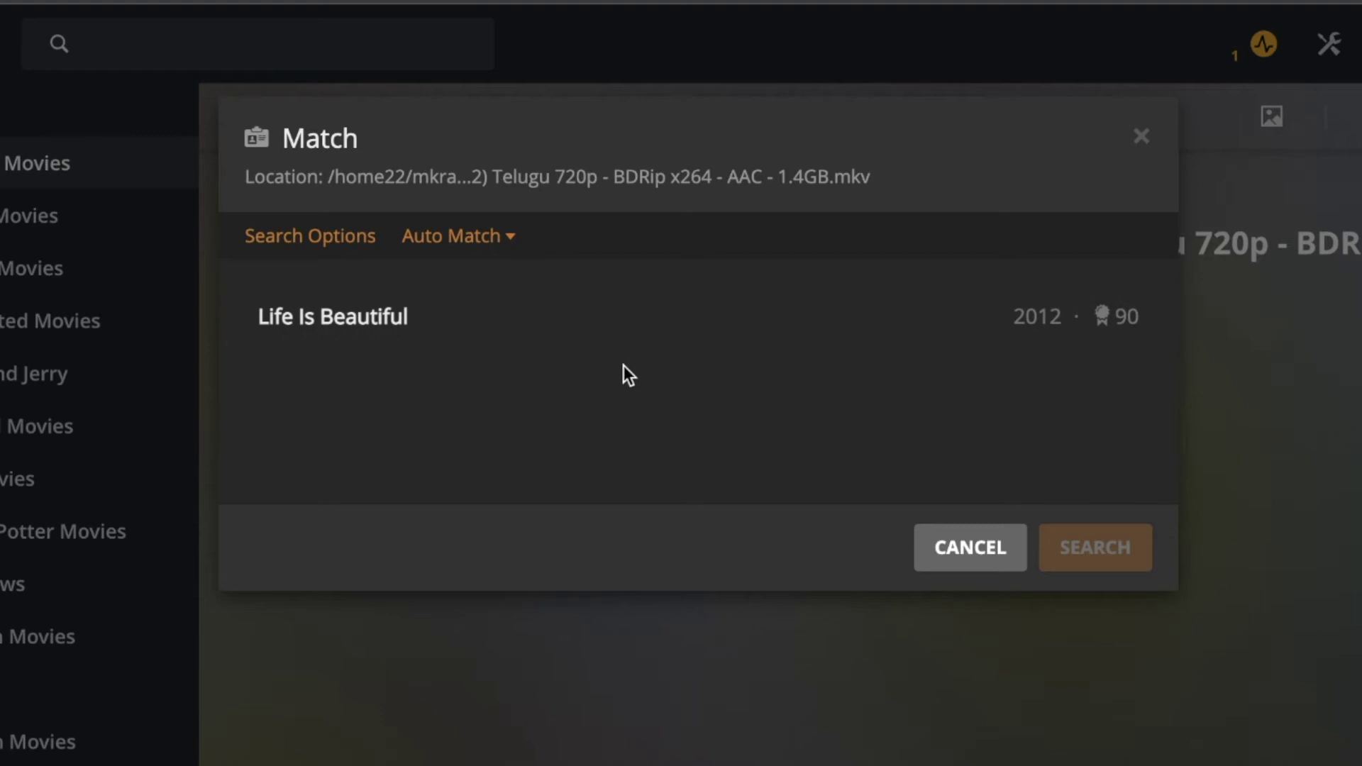
- Rerun the 'Life Is Beautiful' 2012 search using The Movie Database agent
{"action": "left_click", "coordinate": [330, 238]}
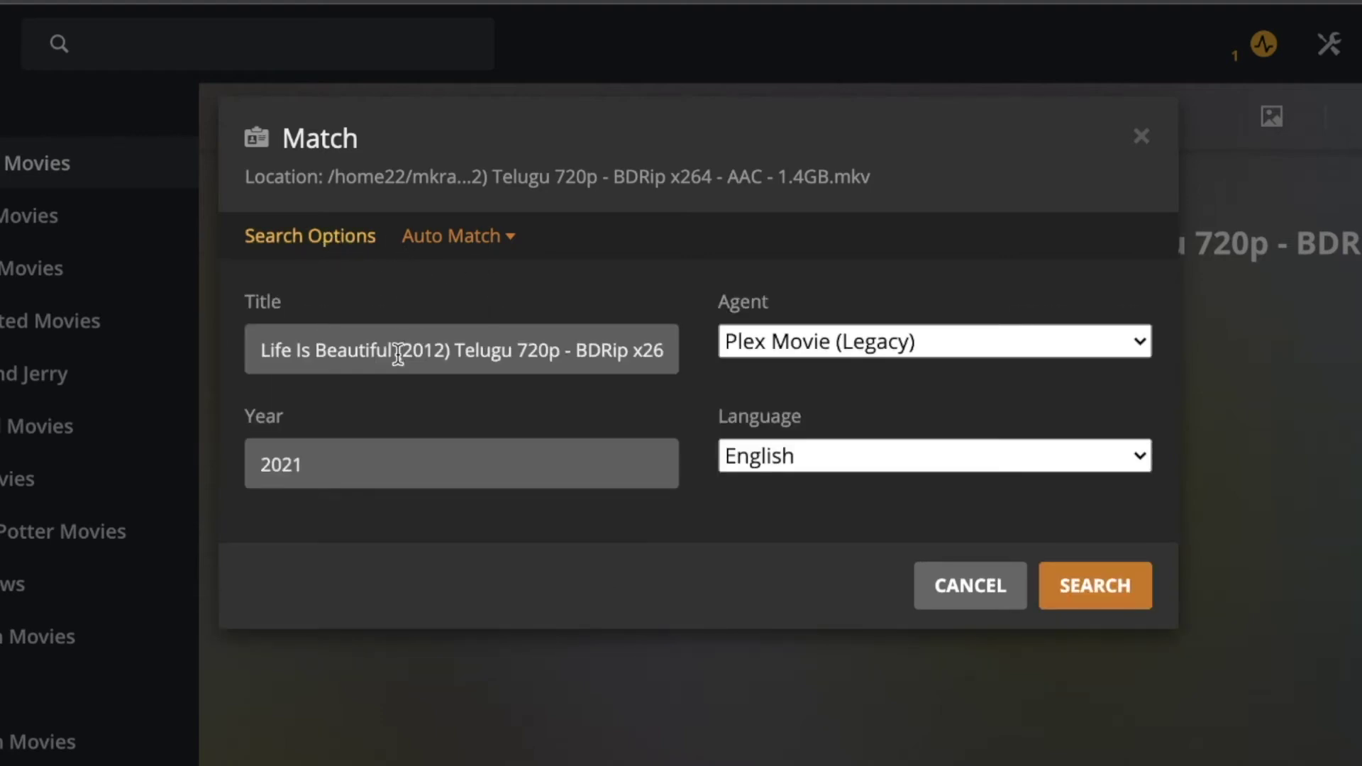
{"action": "left_click_drag", "start_coordinate": [398, 350], "coordinate": [686, 340]}
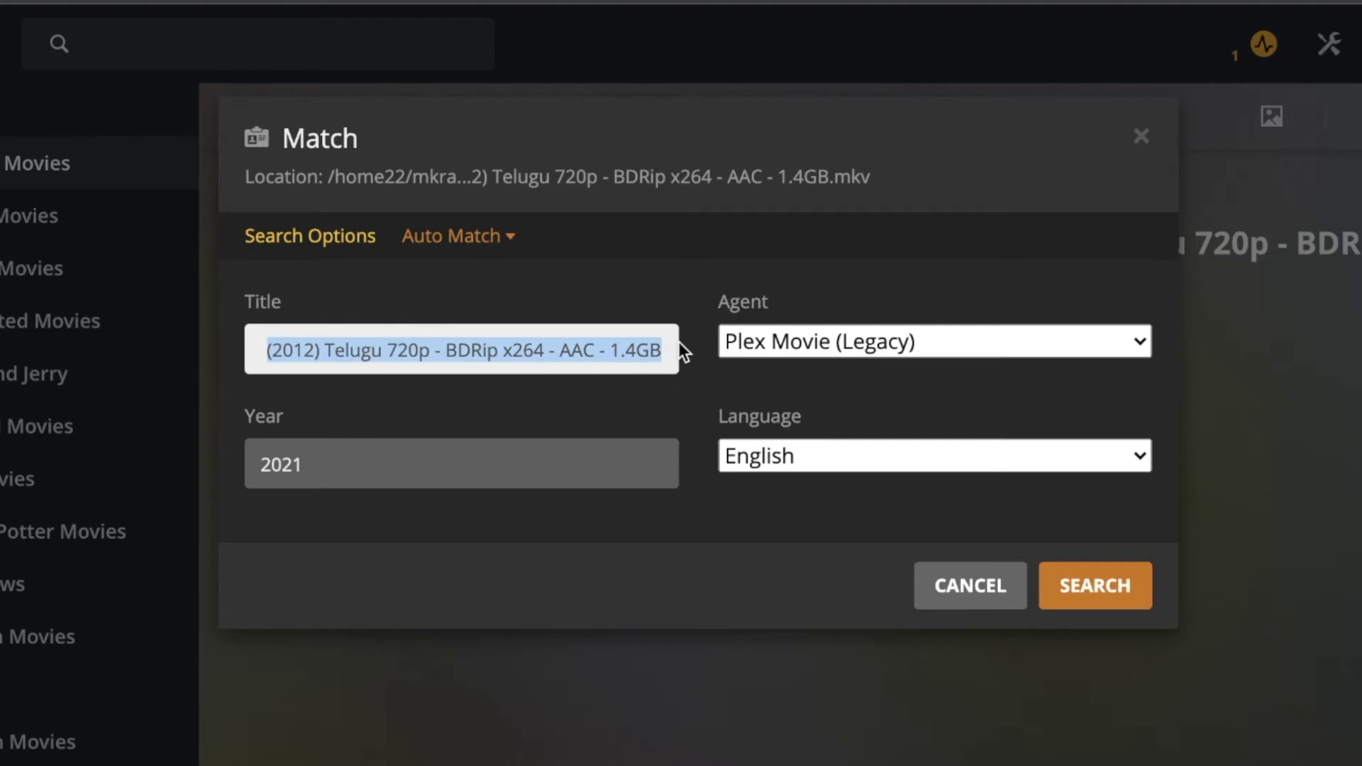
{"action": "type", "text": "Life Is Beautiful"}
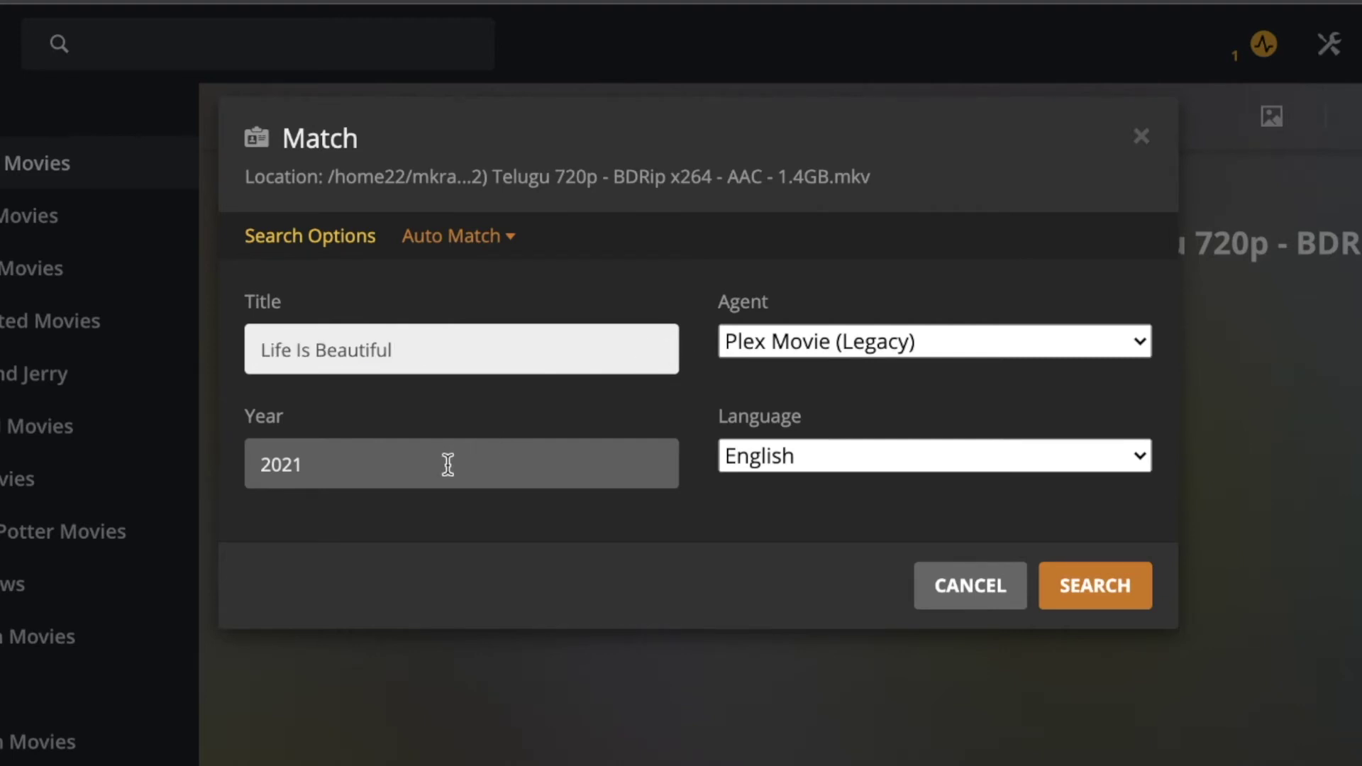
{"action": "left_click", "coordinate": [448, 465]}
{"action": "key", "text": "BackSpace"}
{"action": "key", "text": "BackSpace"}
{"action": "type", "text": "12"}
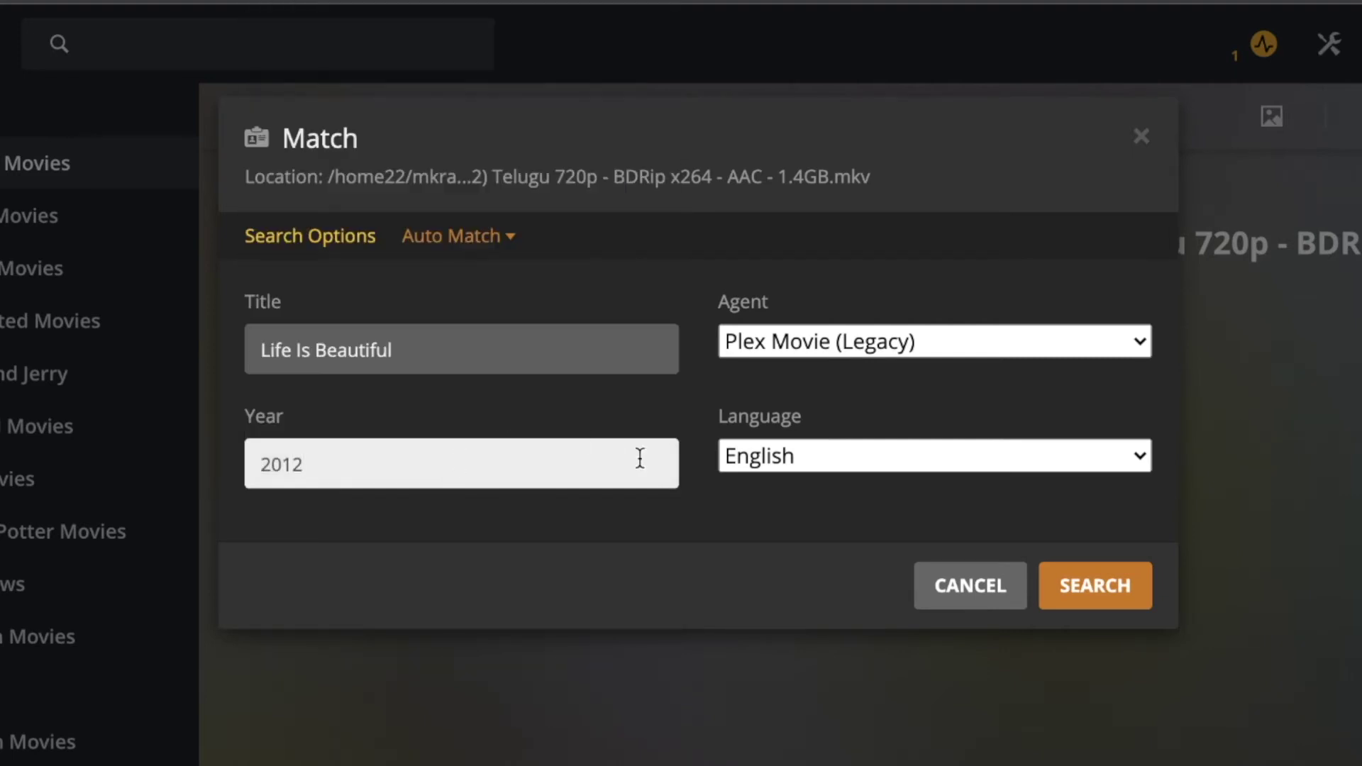
{"action": "left_click", "coordinate": [857, 350]}
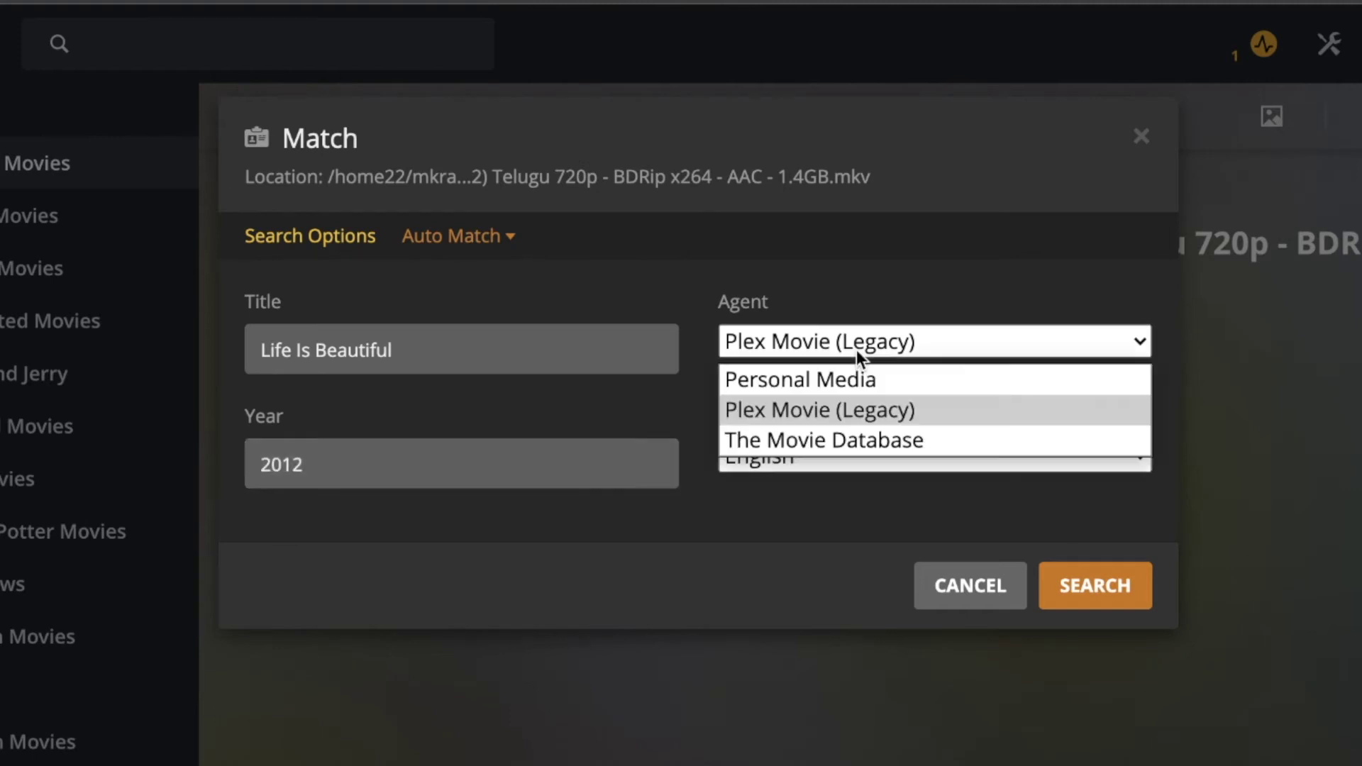
{"action": "left_click", "coordinate": [875, 440]}
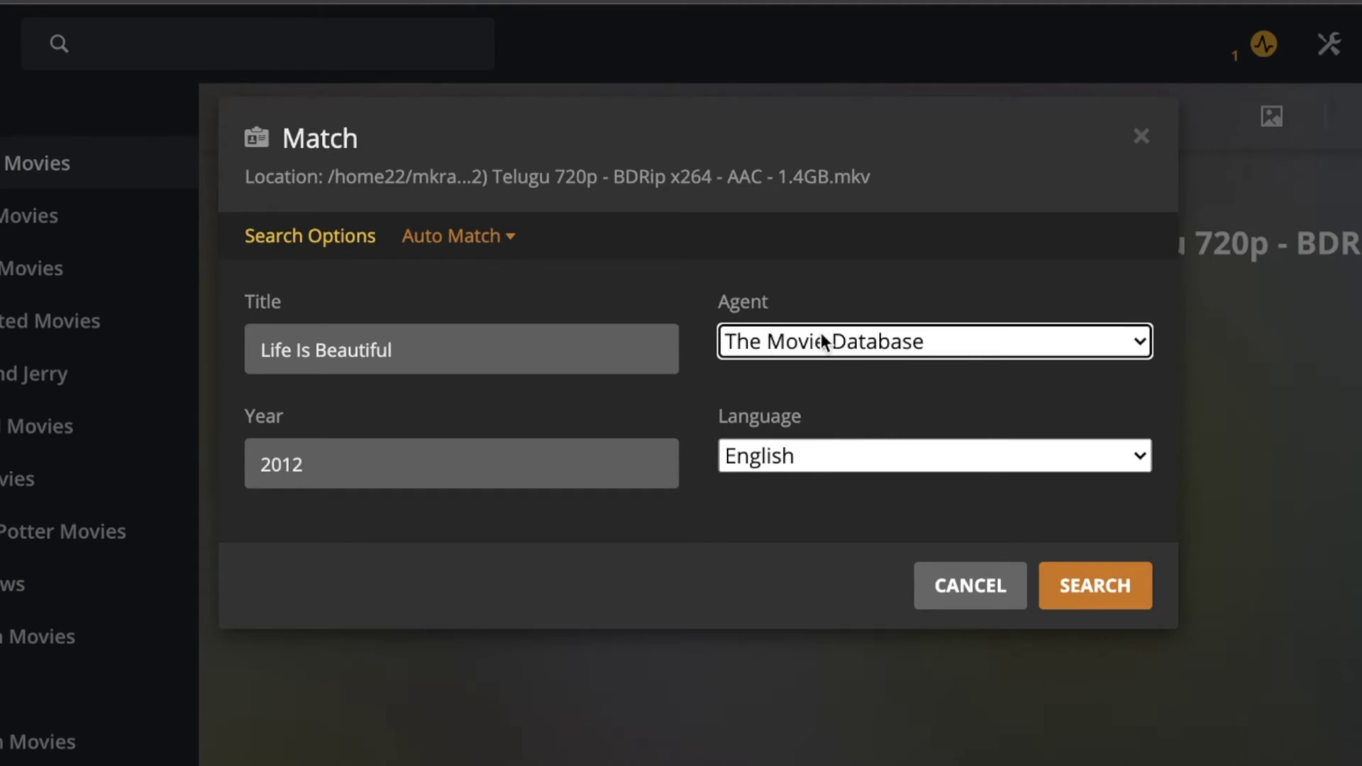
{"action": "left_click", "coordinate": [1107, 582]}
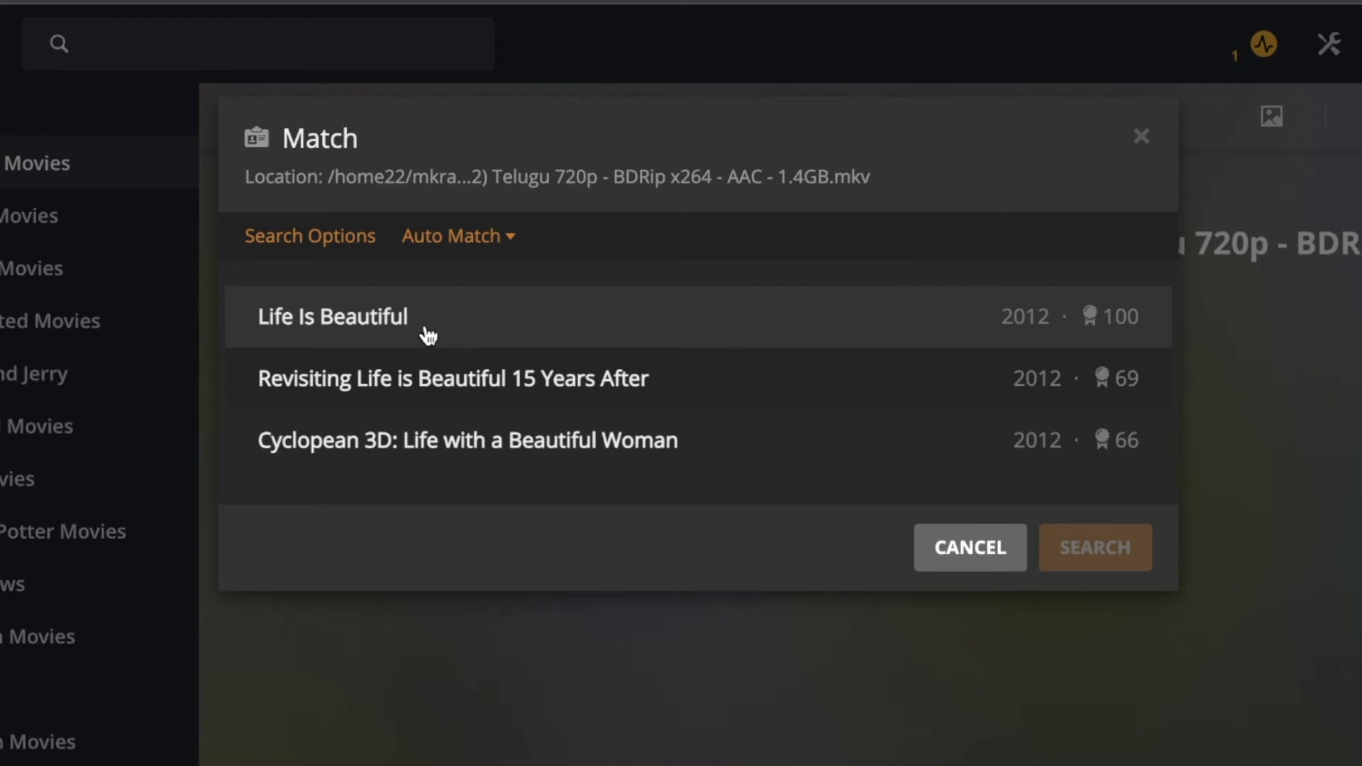
- Pick the Life Is Beautiful 2012 result and review the updated poster, synopsis and credits
{"action": "left_click", "coordinate": [428, 333]}
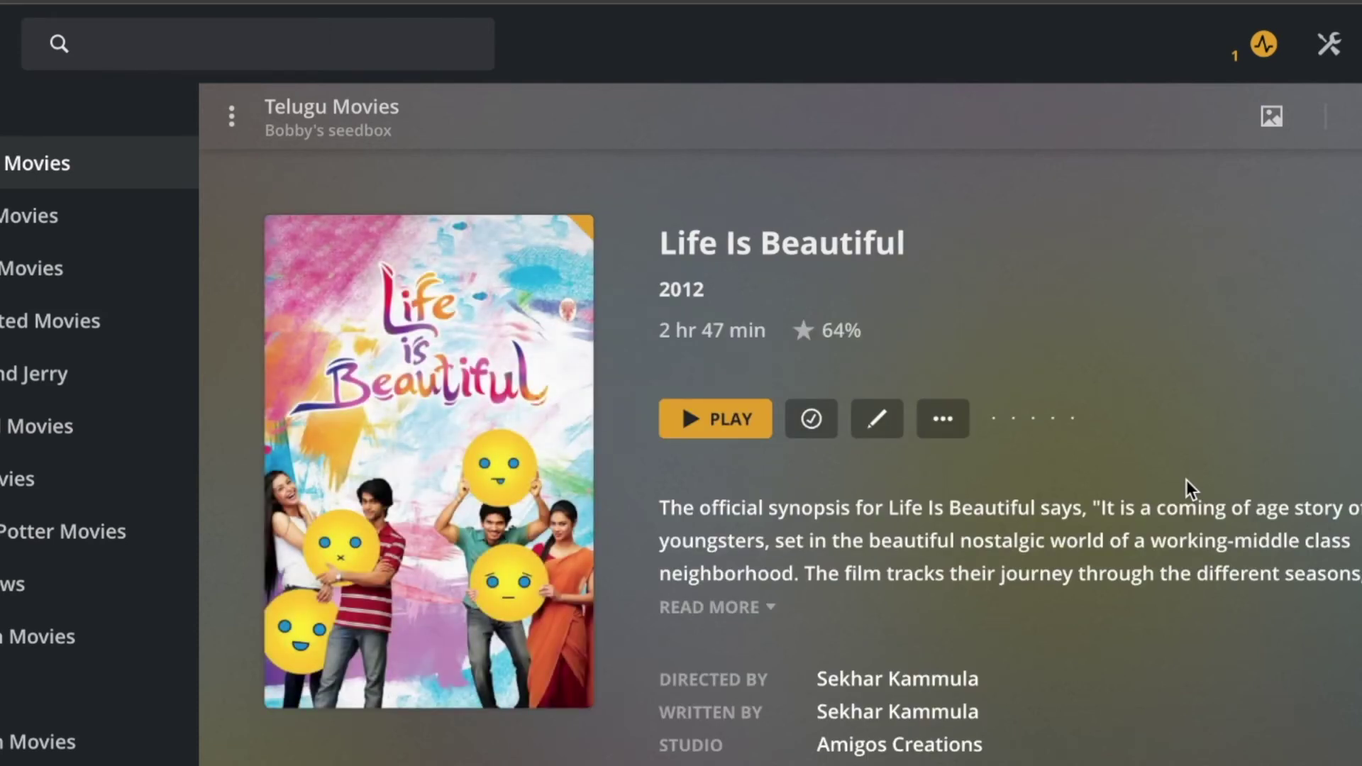
{"action": "scroll", "coordinate": [1186, 480], "scroll_direction": "down", "scroll_amount": 3}
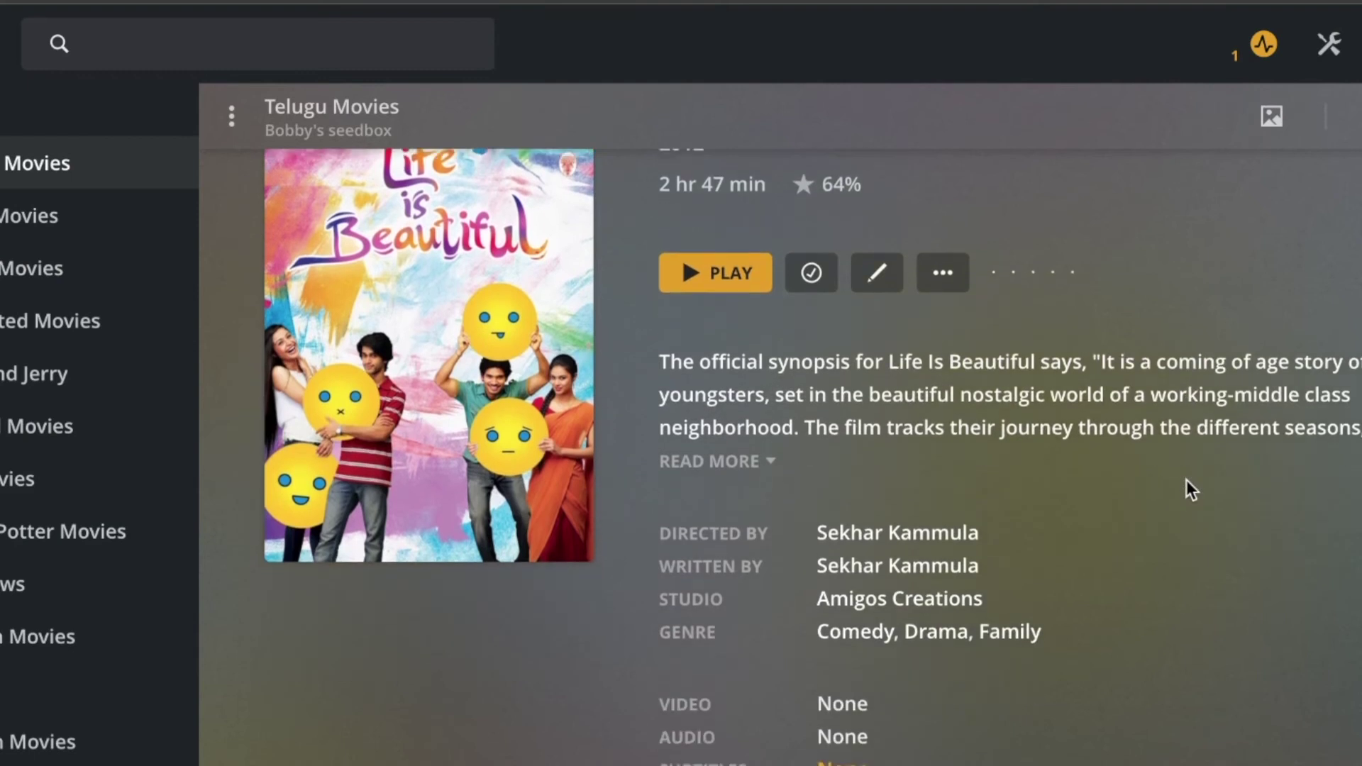
{"action": "scroll", "coordinate": [1186, 490], "scroll_direction": "up", "scroll_amount": 3}
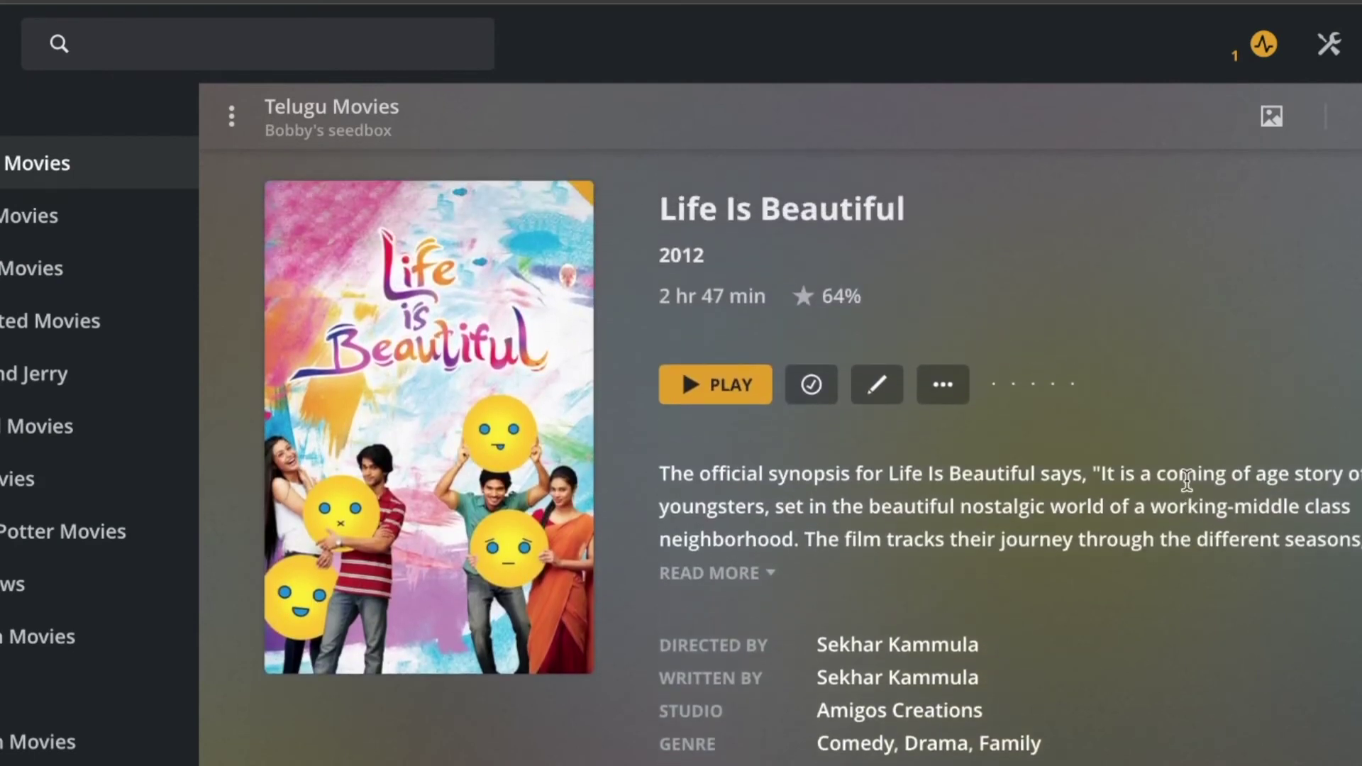
{"action": "scroll", "coordinate": [1187, 482], "scroll_direction": "up", "scroll_amount": 1}
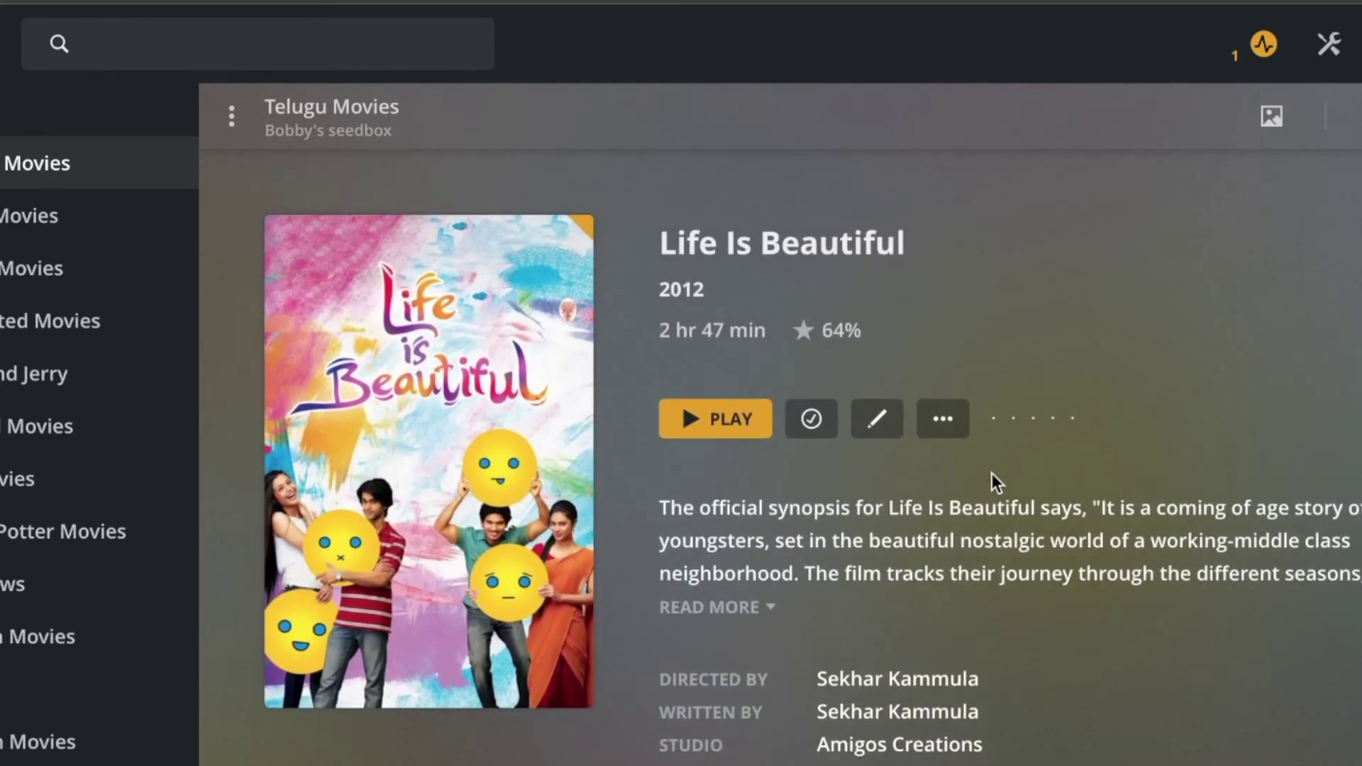
{"action": "left_click", "coordinate": [878, 425]}
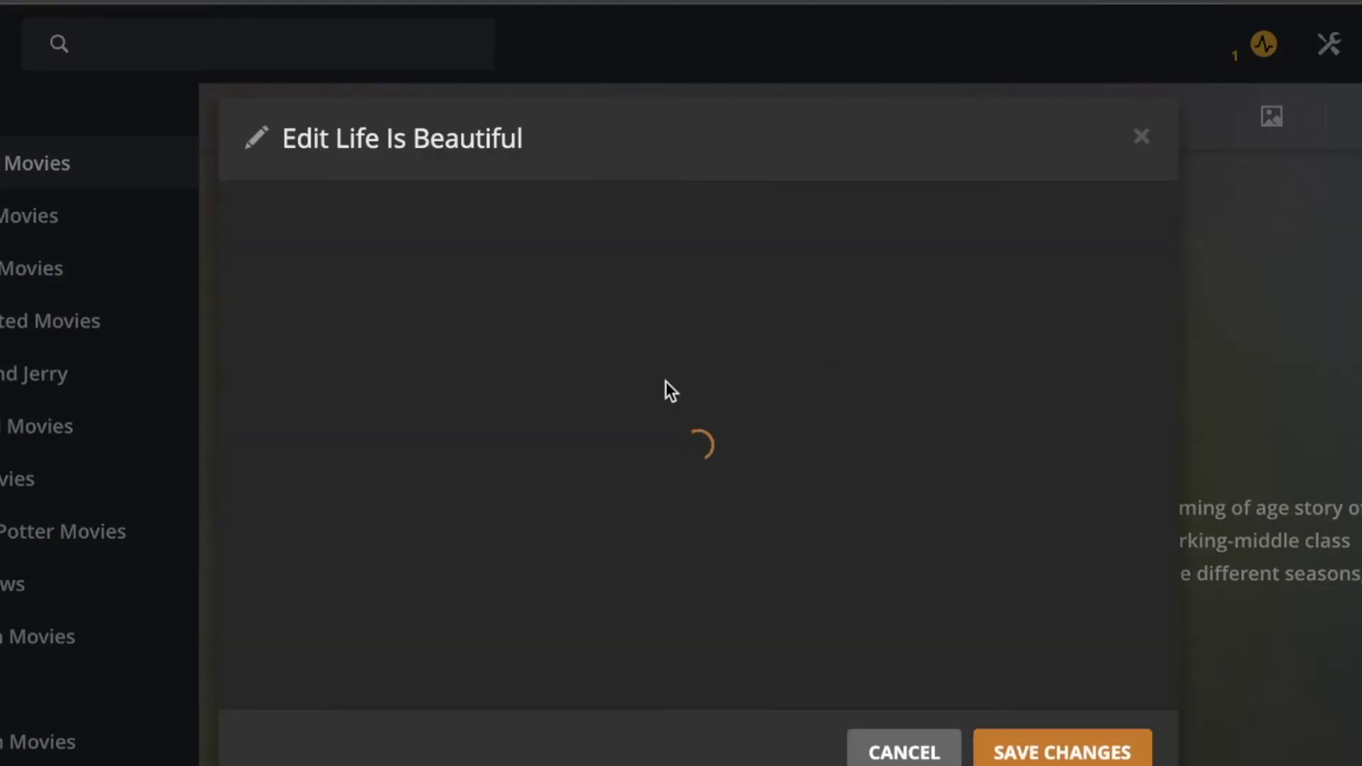
- Review the summary, title, director/genre/writer tags, poster and background images in the Edit dialog
{"action": "scroll", "coordinate": [691, 487], "scroll_direction": "down", "scroll_amount": 6}
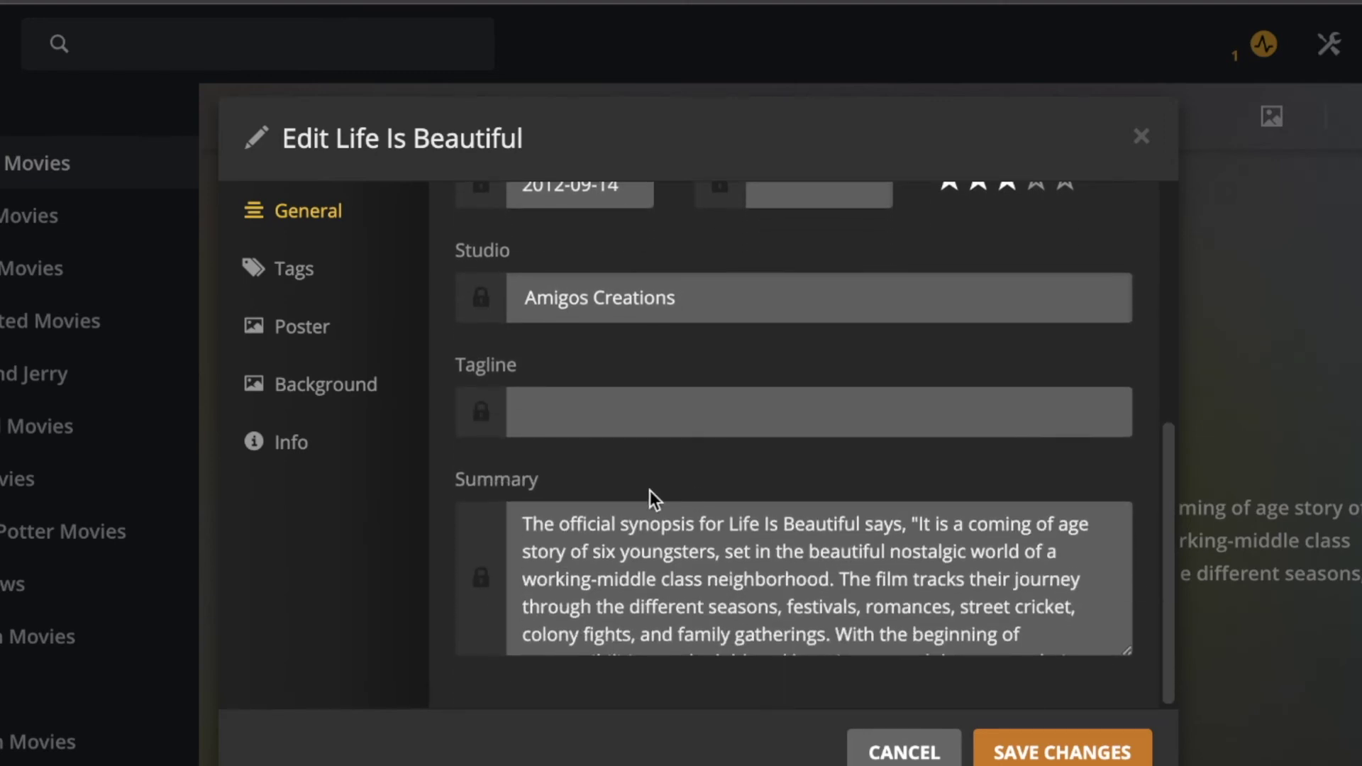
{"action": "left_click", "coordinate": [656, 580]}
{"action": "scroll", "coordinate": [659, 327], "scroll_direction": "up", "scroll_amount": 6}
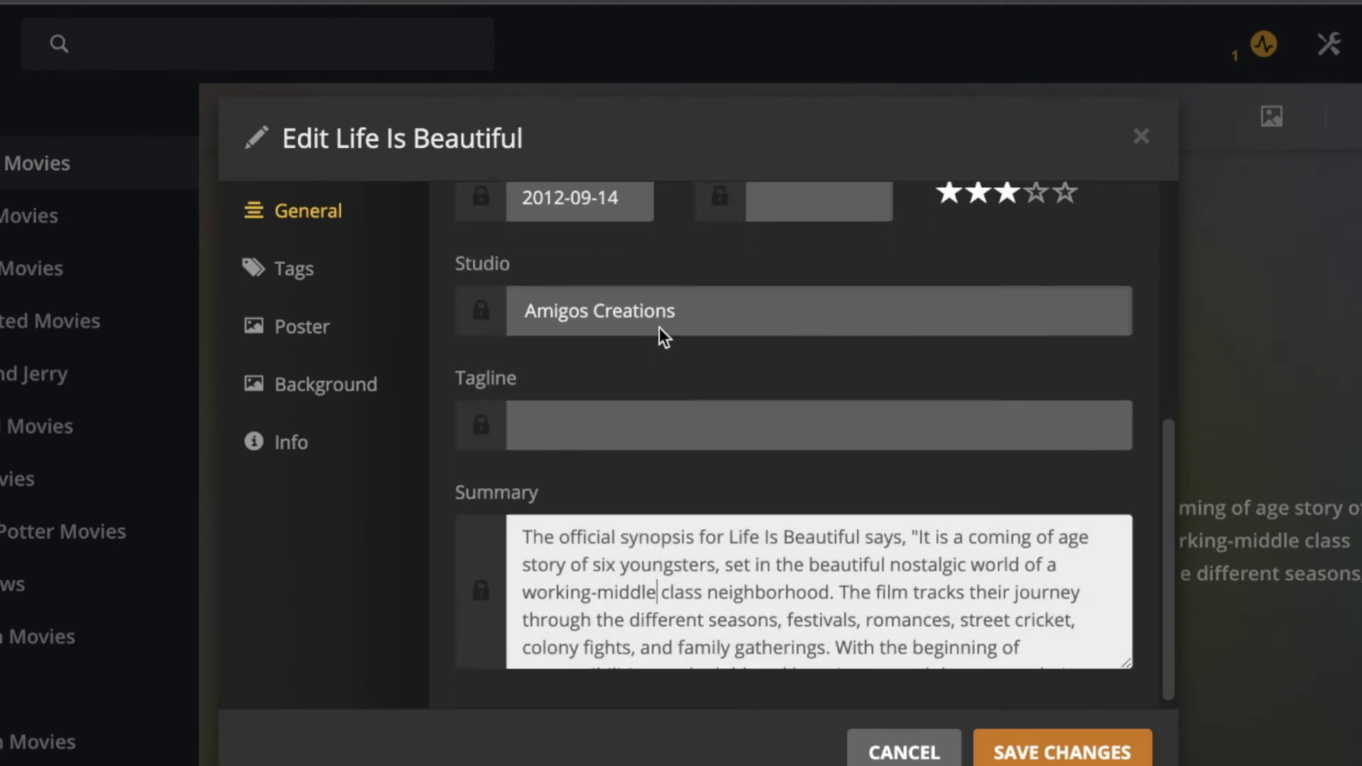
{"action": "left_click", "coordinate": [707, 274]}
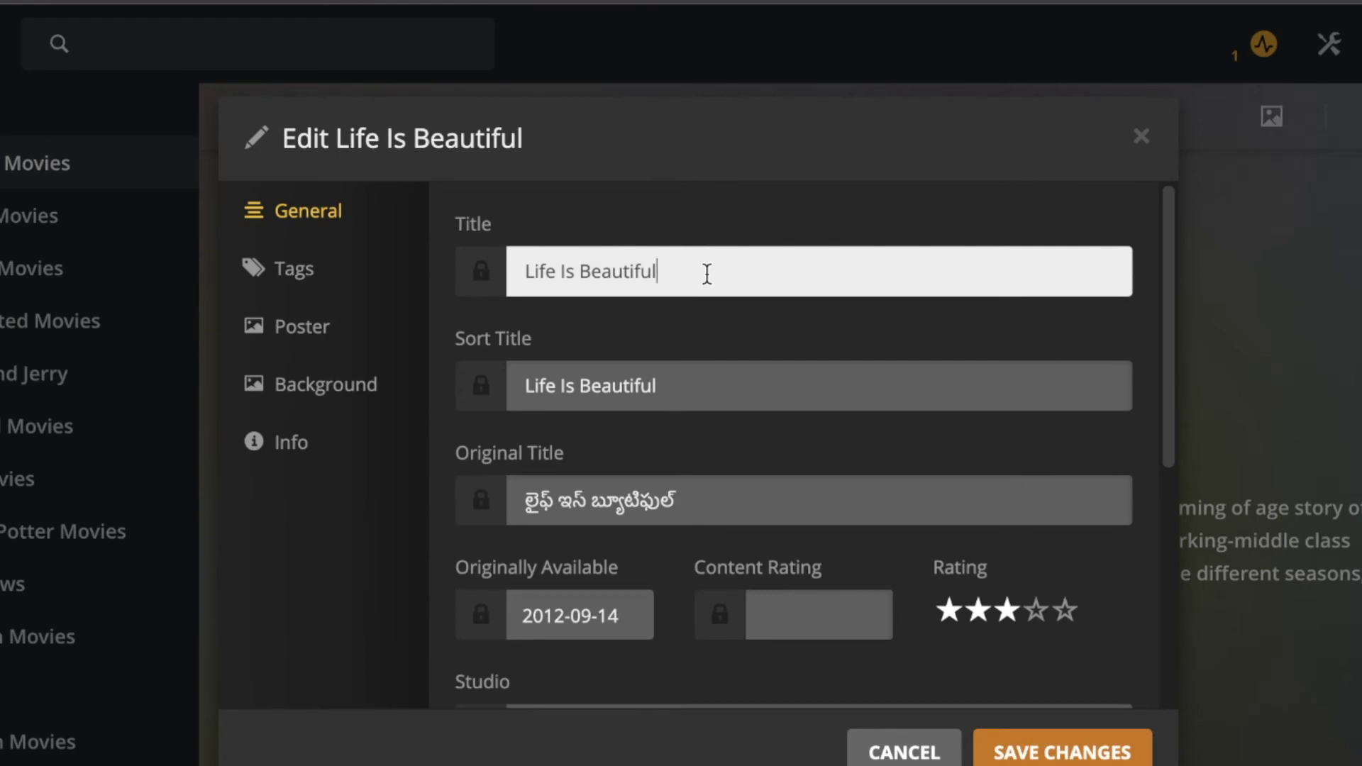
{"action": "left_click", "coordinate": [288, 272]}
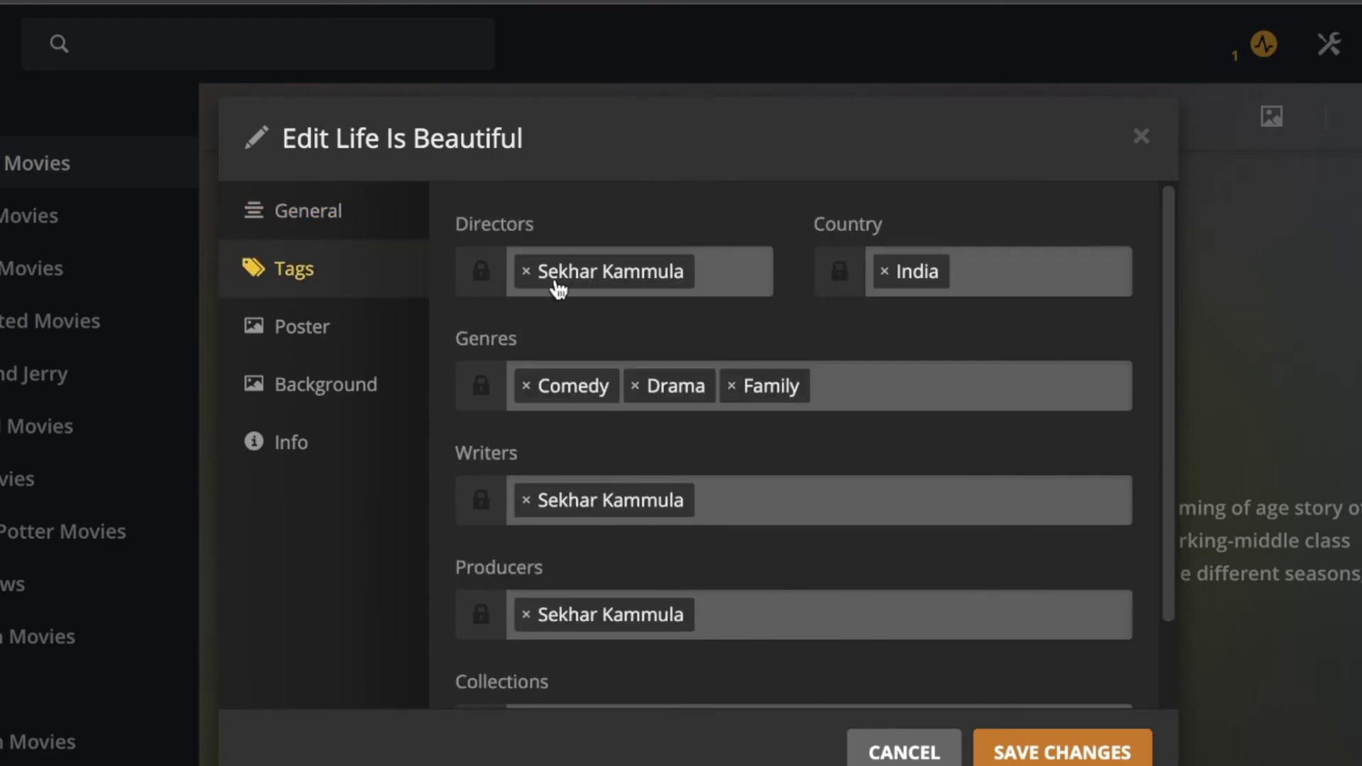
{"action": "scroll", "coordinate": [808, 482], "scroll_direction": "down", "scroll_amount": 2}
{"action": "scroll", "coordinate": [808, 482], "scroll_direction": "up", "scroll_amount": 2}
{"action": "left_click", "coordinate": [352, 348]}
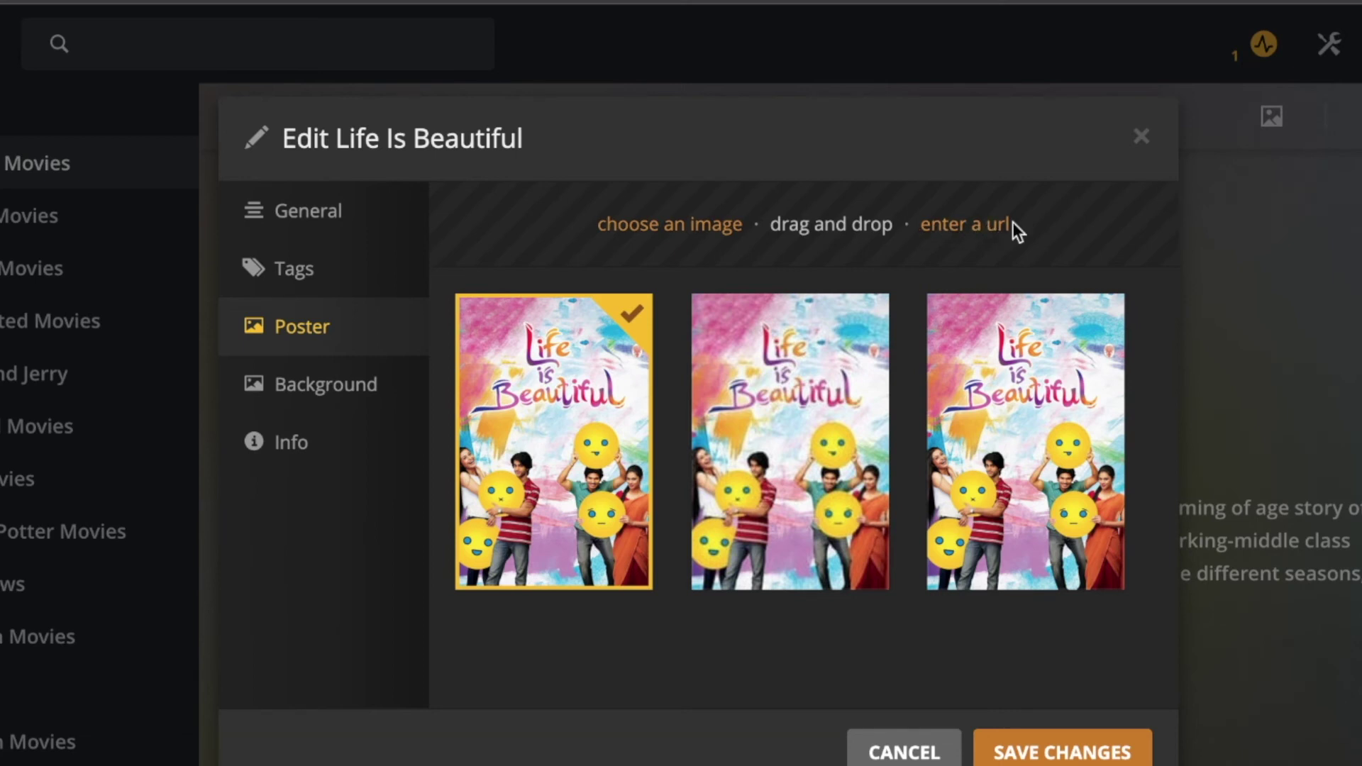
{"action": "left_click", "coordinate": [351, 377]}
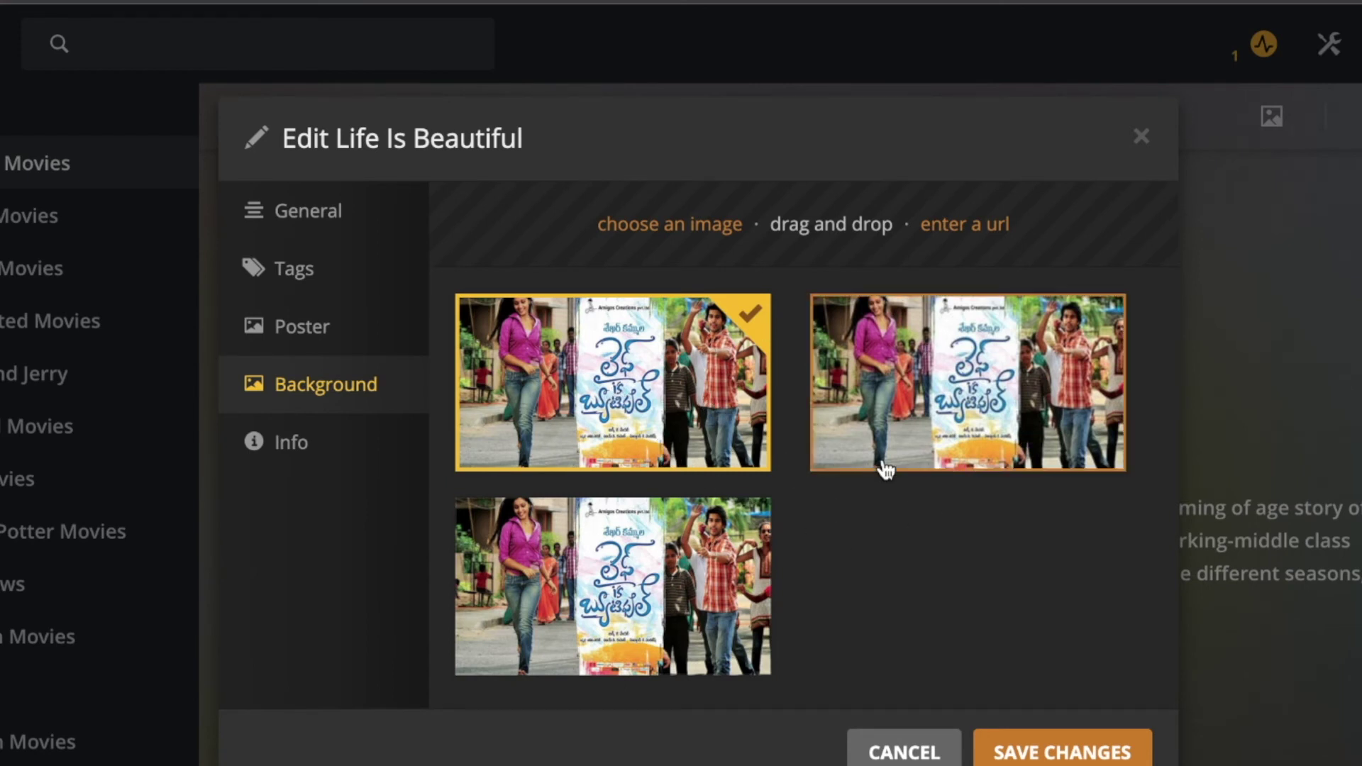
{"action": "left_click", "coordinate": [313, 213]}
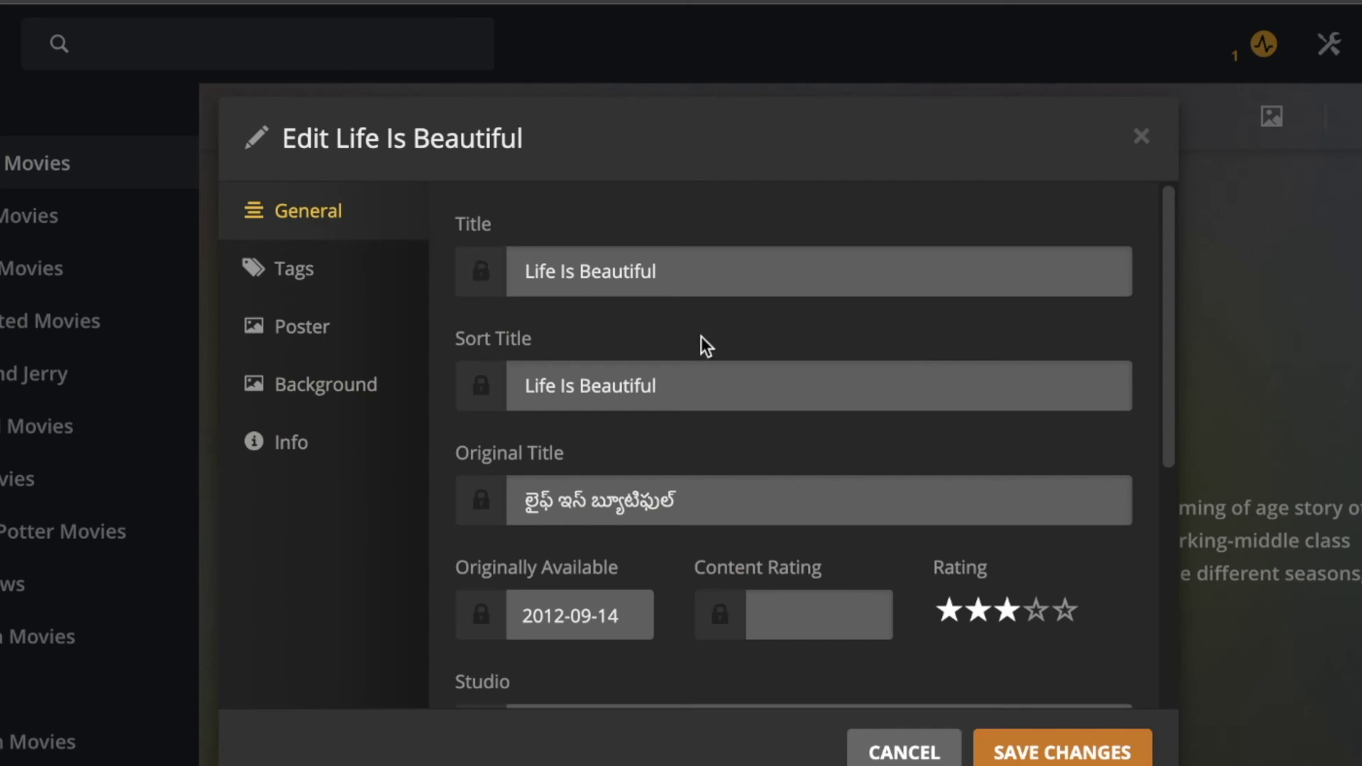
- Rate the movie five stars and save the edited details
{"action": "left_click", "coordinate": [1066, 618]}
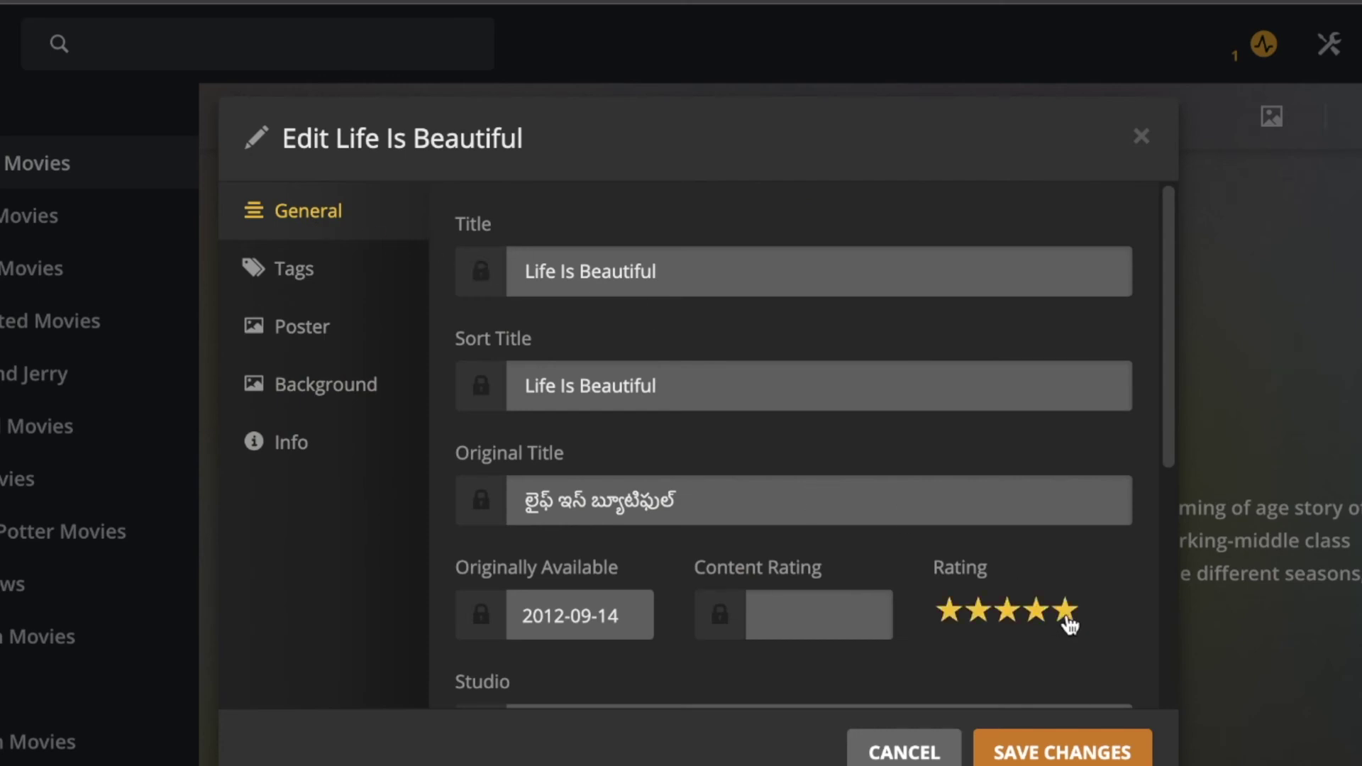
{"action": "scroll", "coordinate": [904, 638], "scroll_direction": "down", "scroll_amount": 6}
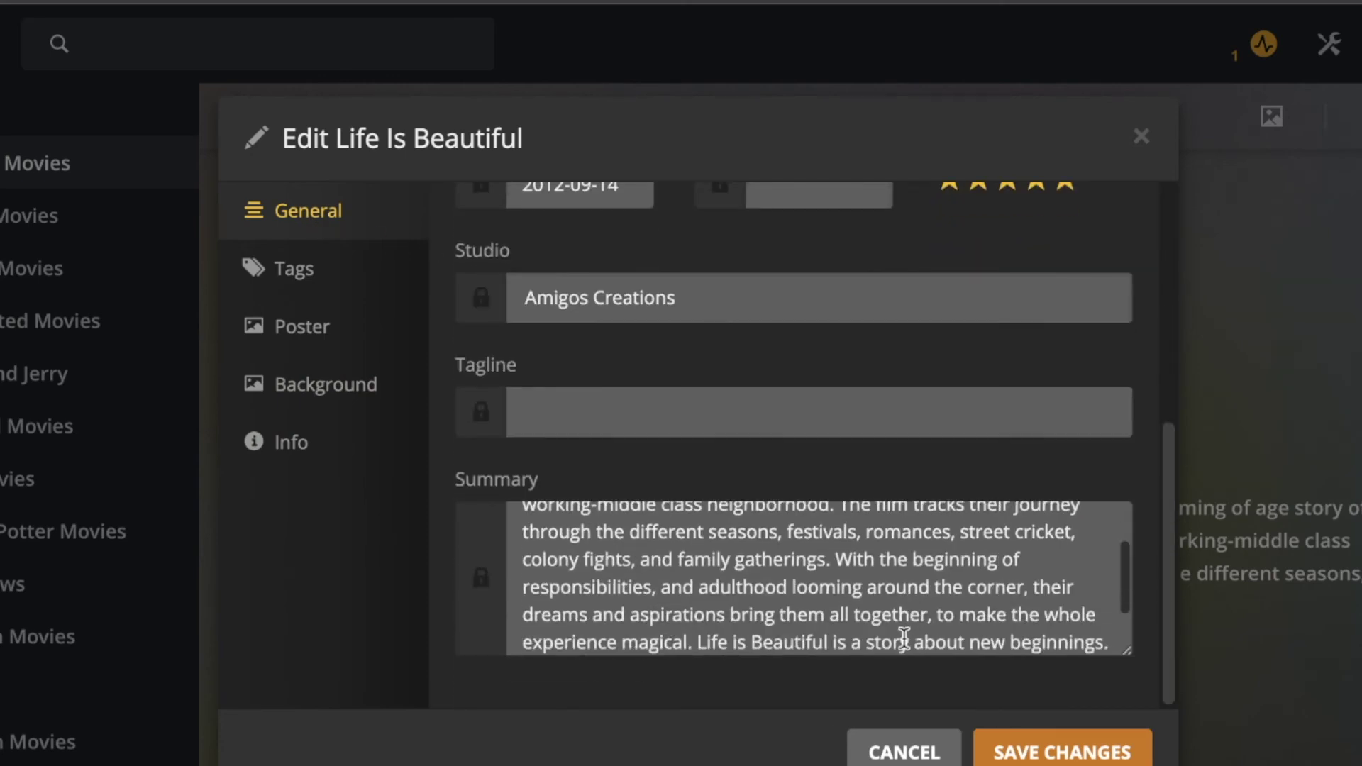
{"action": "scroll", "coordinate": [904, 638], "scroll_direction": "up", "scroll_amount": 2}
{"action": "scroll", "coordinate": [904, 637], "scroll_direction": "up", "scroll_amount": 5}
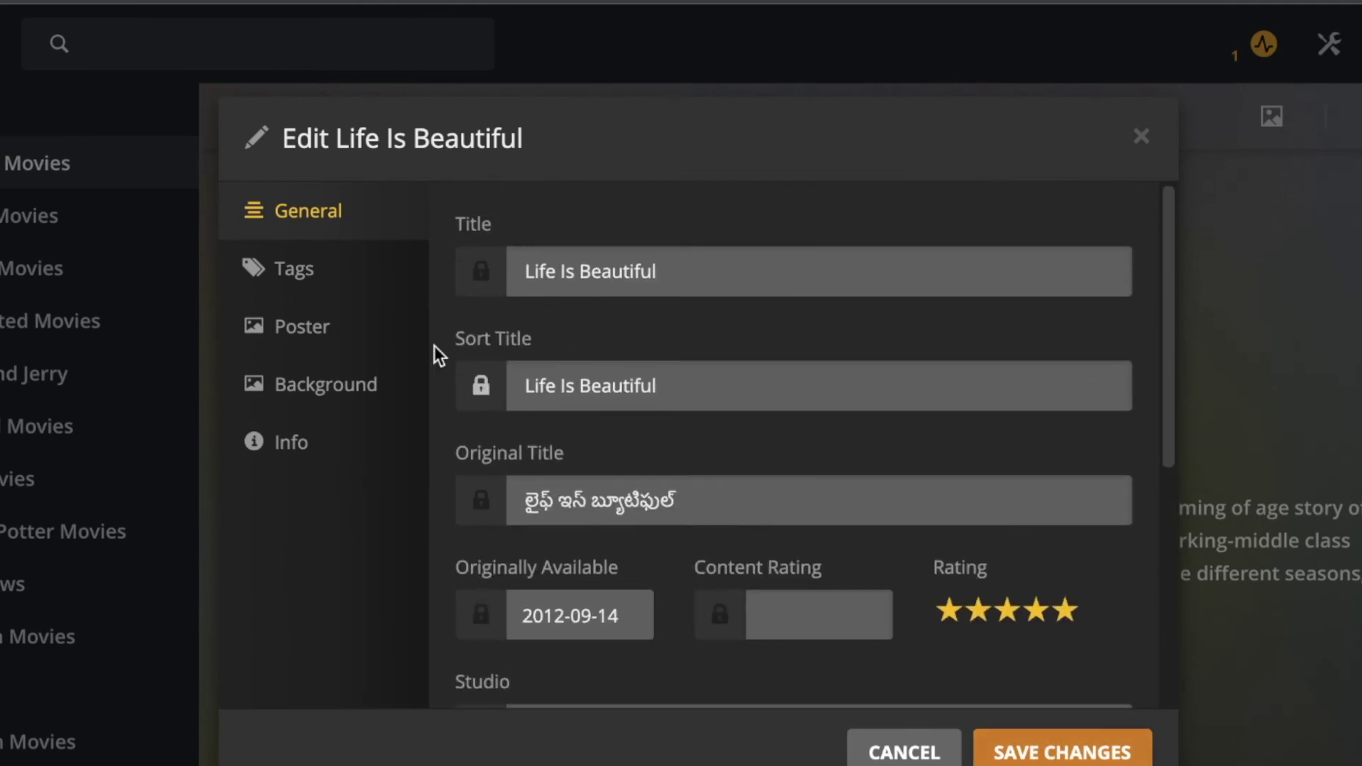
{"action": "left_click", "coordinate": [349, 323]}
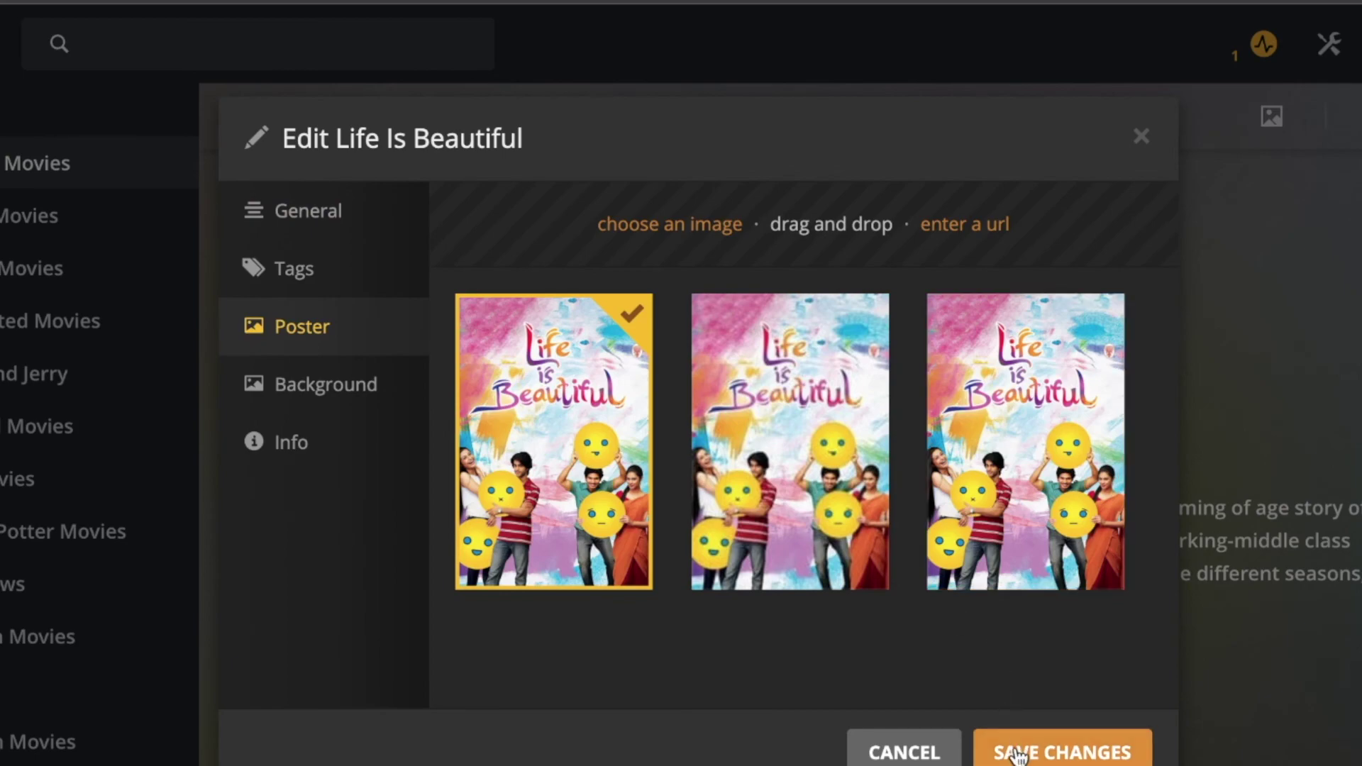
{"action": "left_click", "coordinate": [1015, 750]}
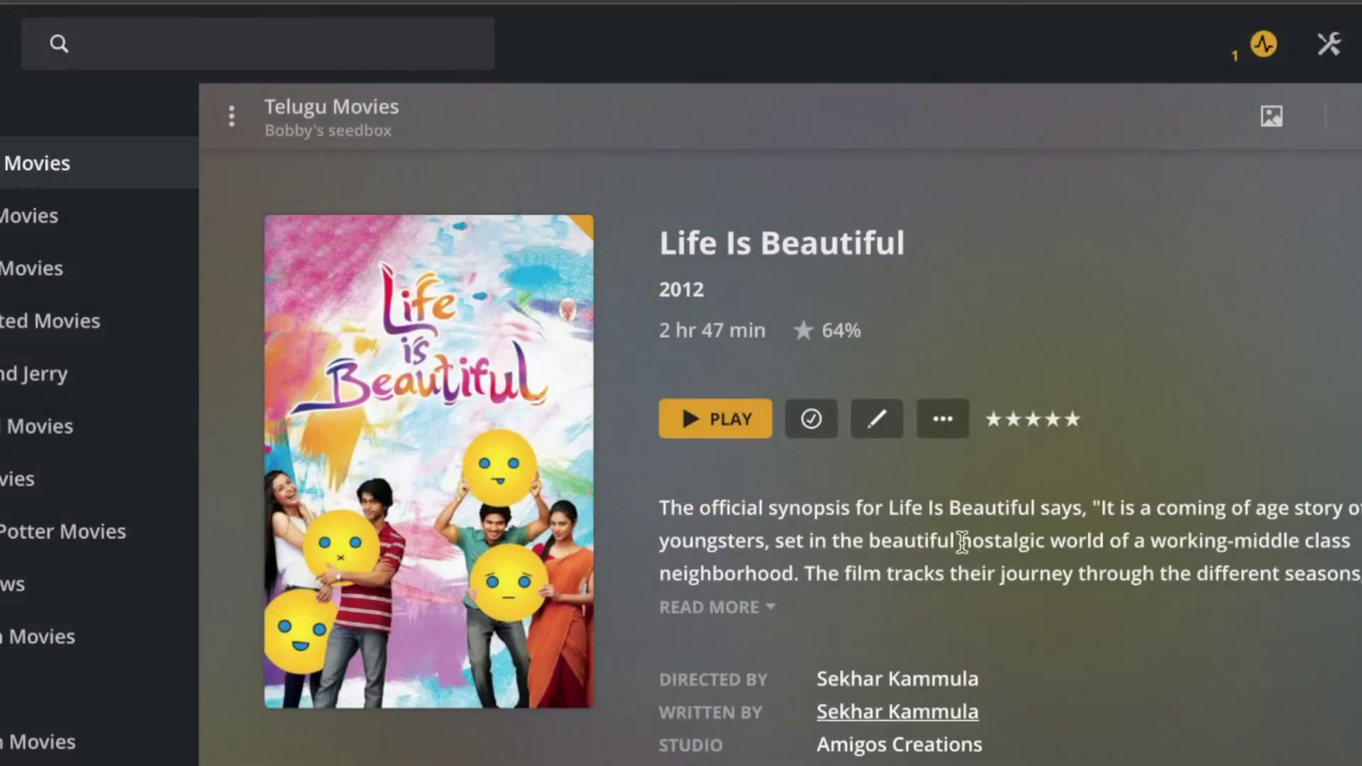
- Search subtitles online and download the first English result
{"action": "scroll", "coordinate": [980, 639], "scroll_direction": "down", "scroll_amount": 3}
{"action": "left_click", "coordinate": [880, 697]}
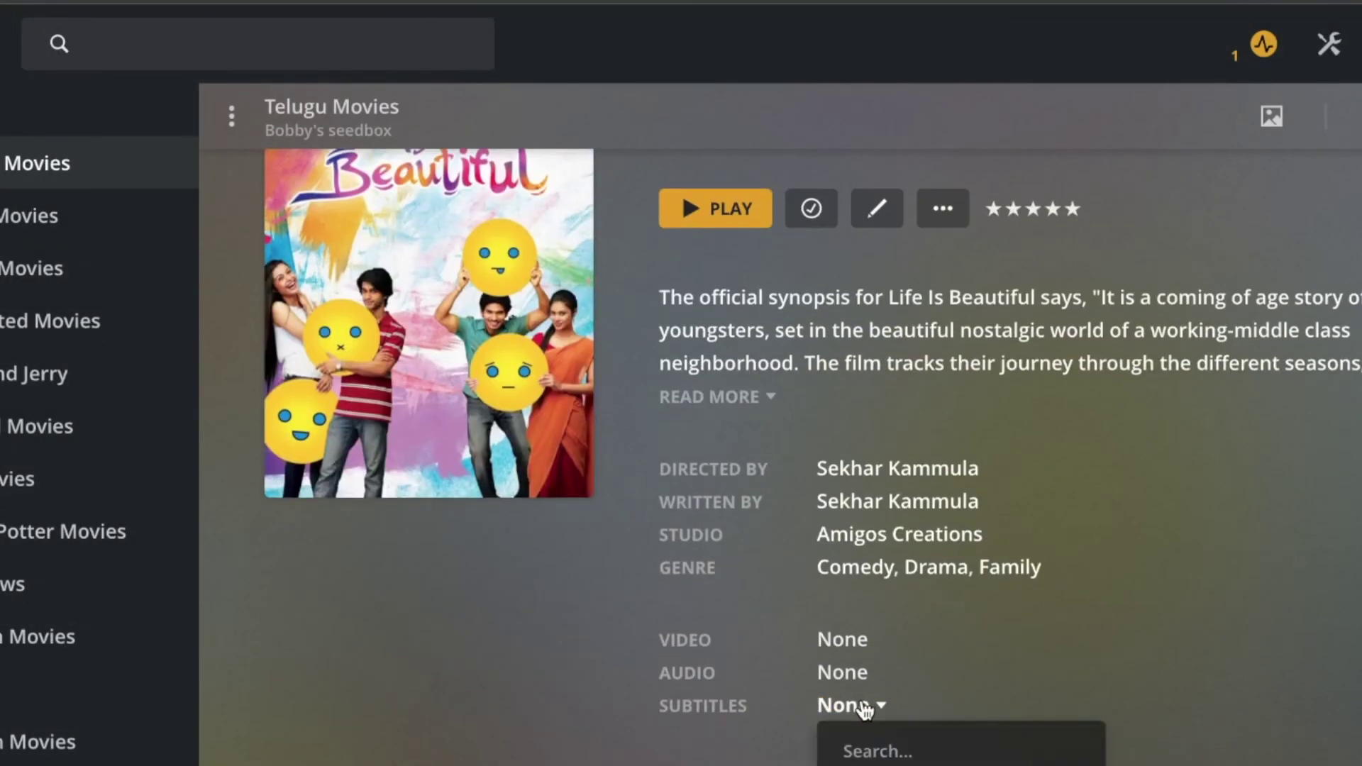
{"action": "left_click", "coordinate": [934, 756]}
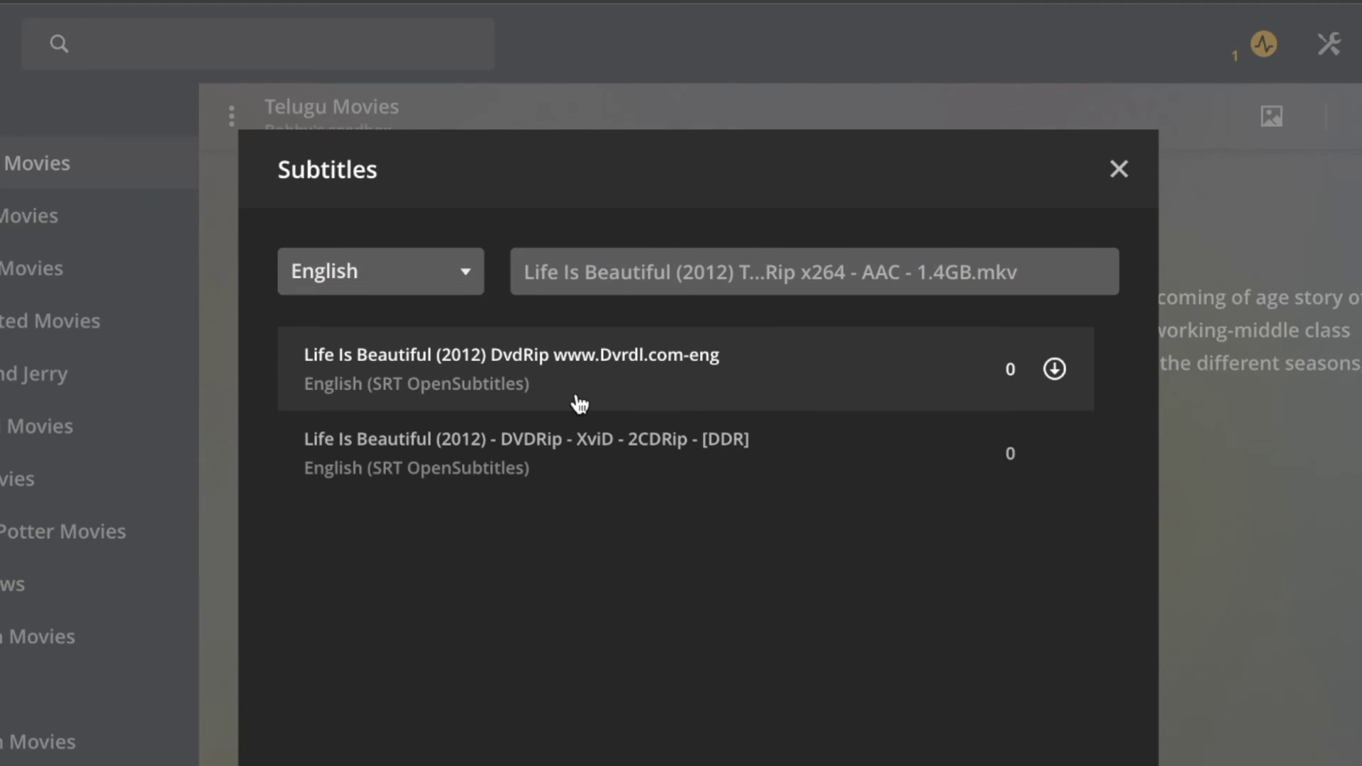
{"action": "left_click", "coordinate": [1054, 369]}
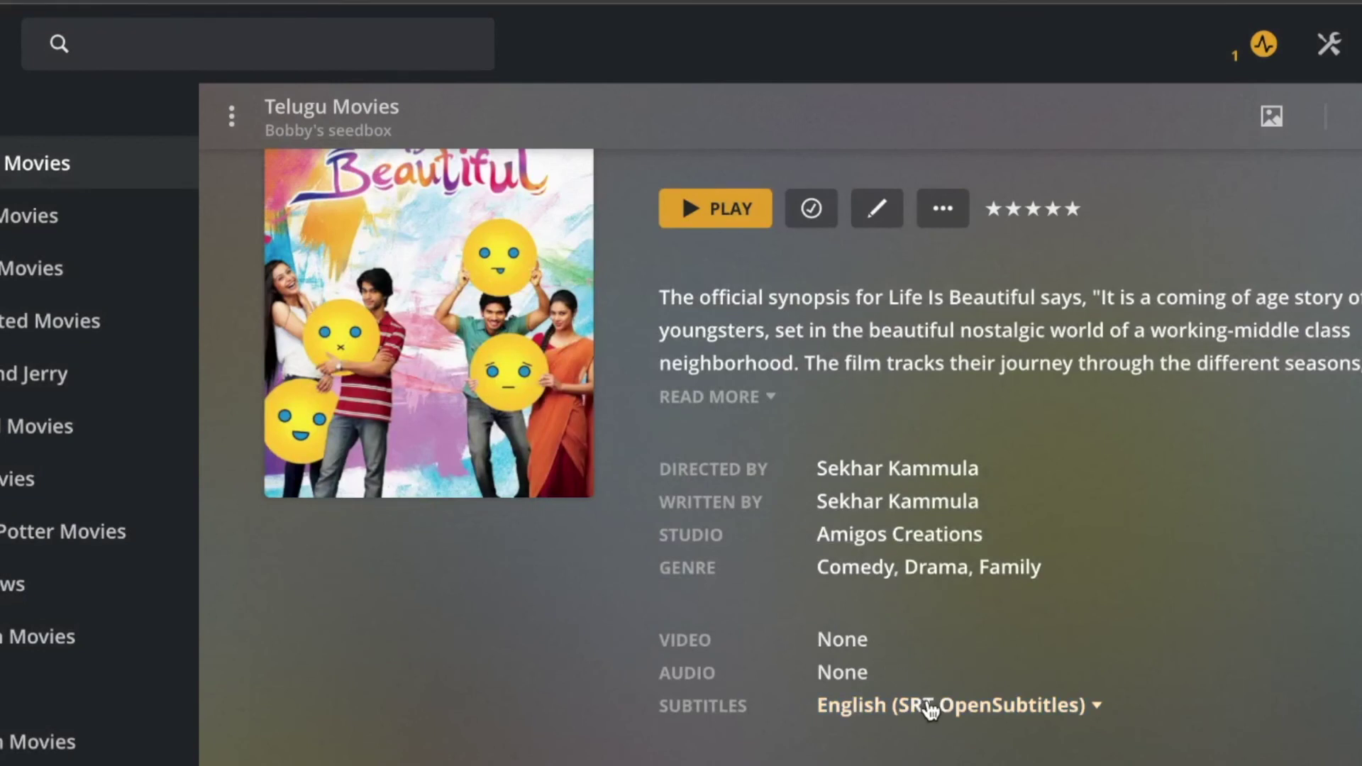
{"action": "scroll", "coordinate": [710, 469], "scroll_direction": "up", "scroll_amount": 3}
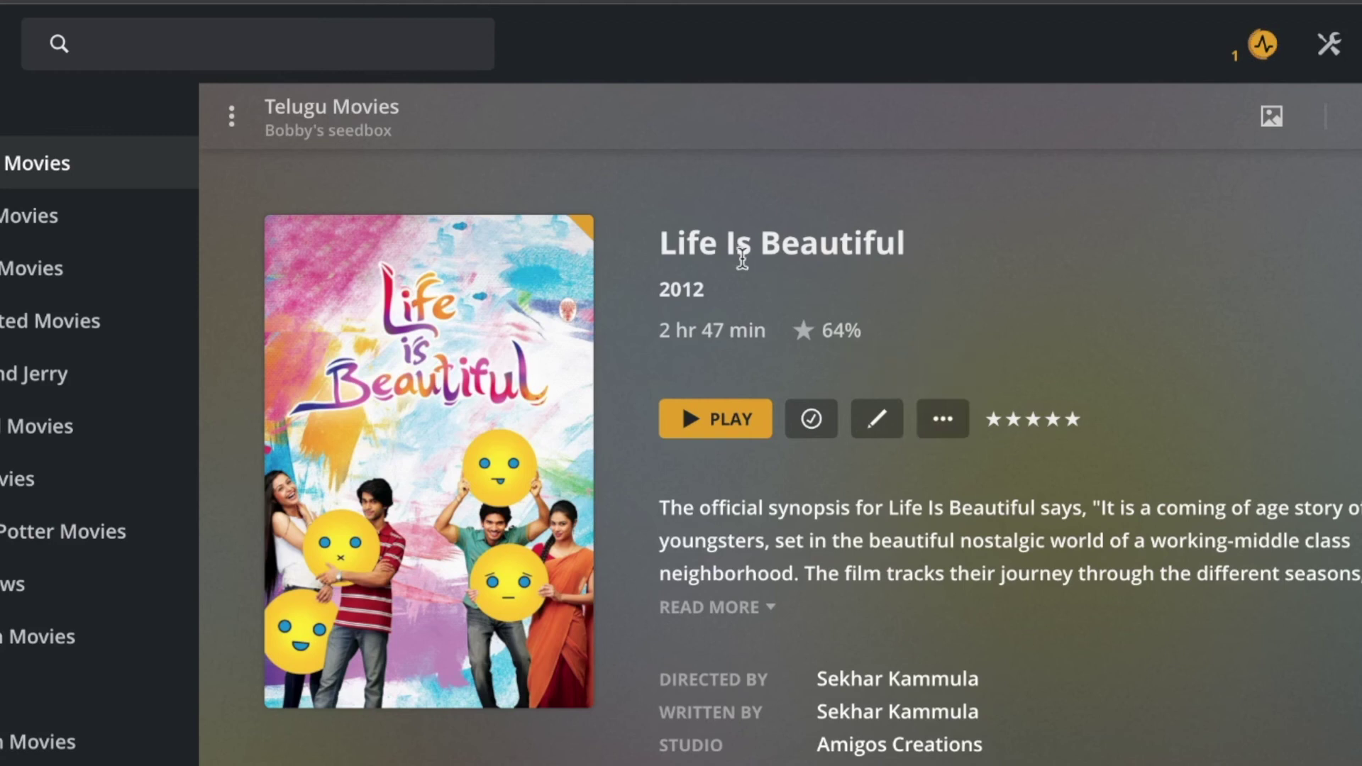
- Unmatch the movie, then re-match it to the Life Is Beautiful (2012) result
{"action": "left_click", "coordinate": [946, 423]}
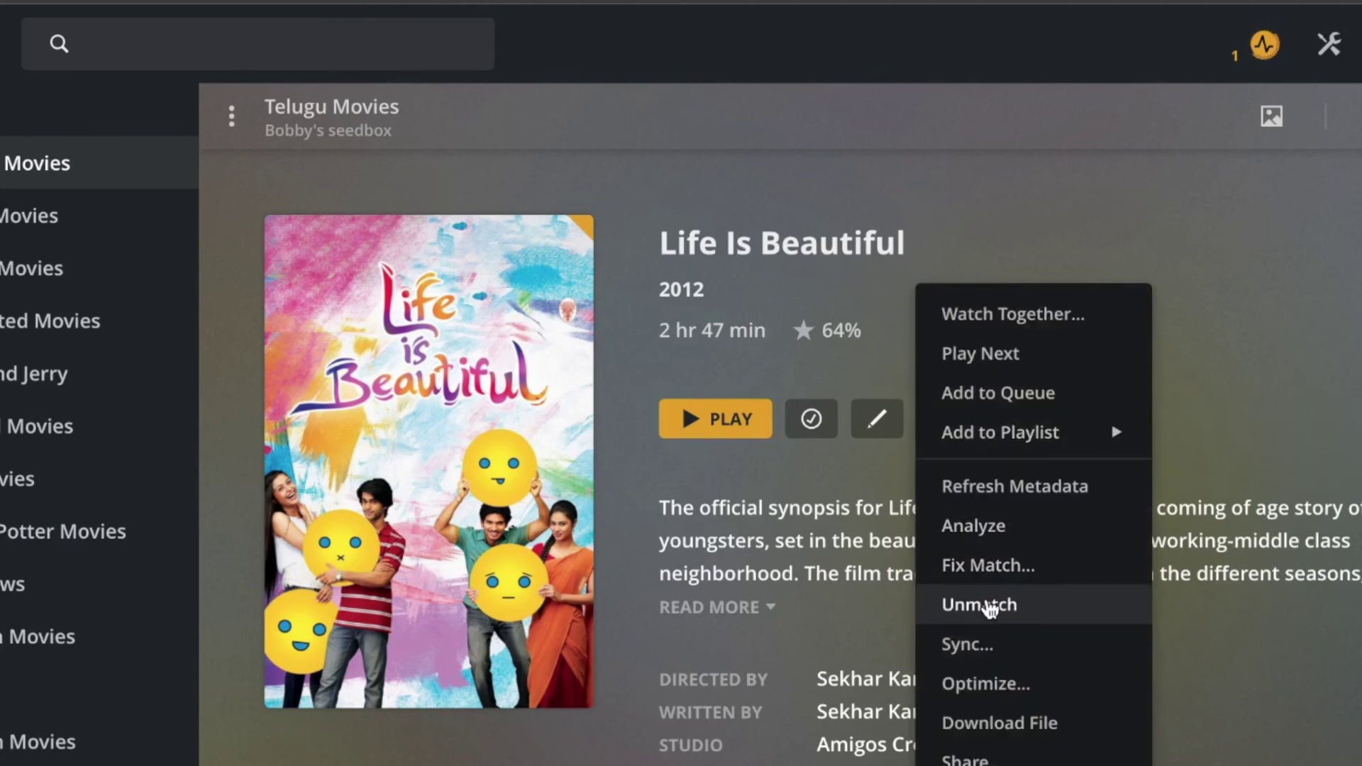
{"action": "left_click", "coordinate": [990, 608]}
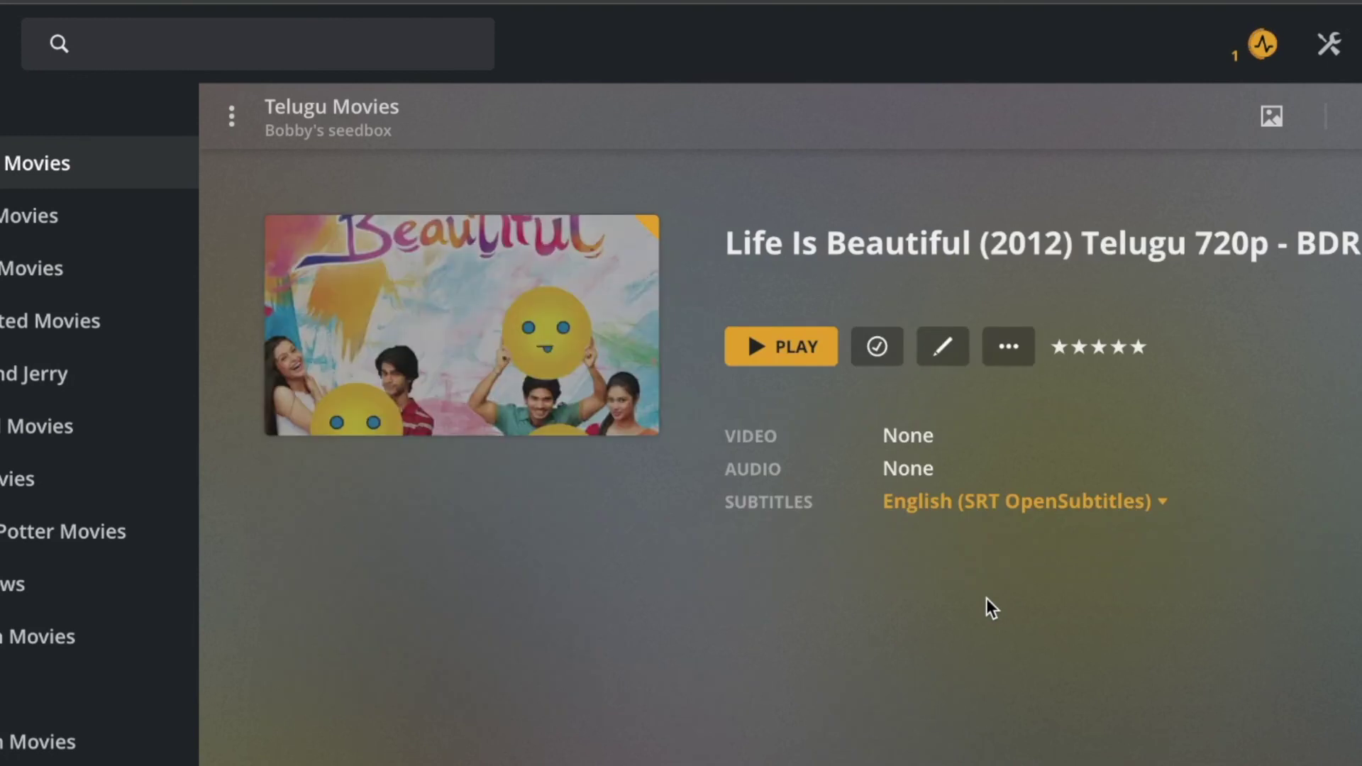
{"action": "left_click", "coordinate": [997, 362]}
{"action": "left_click", "coordinate": [1058, 605]}
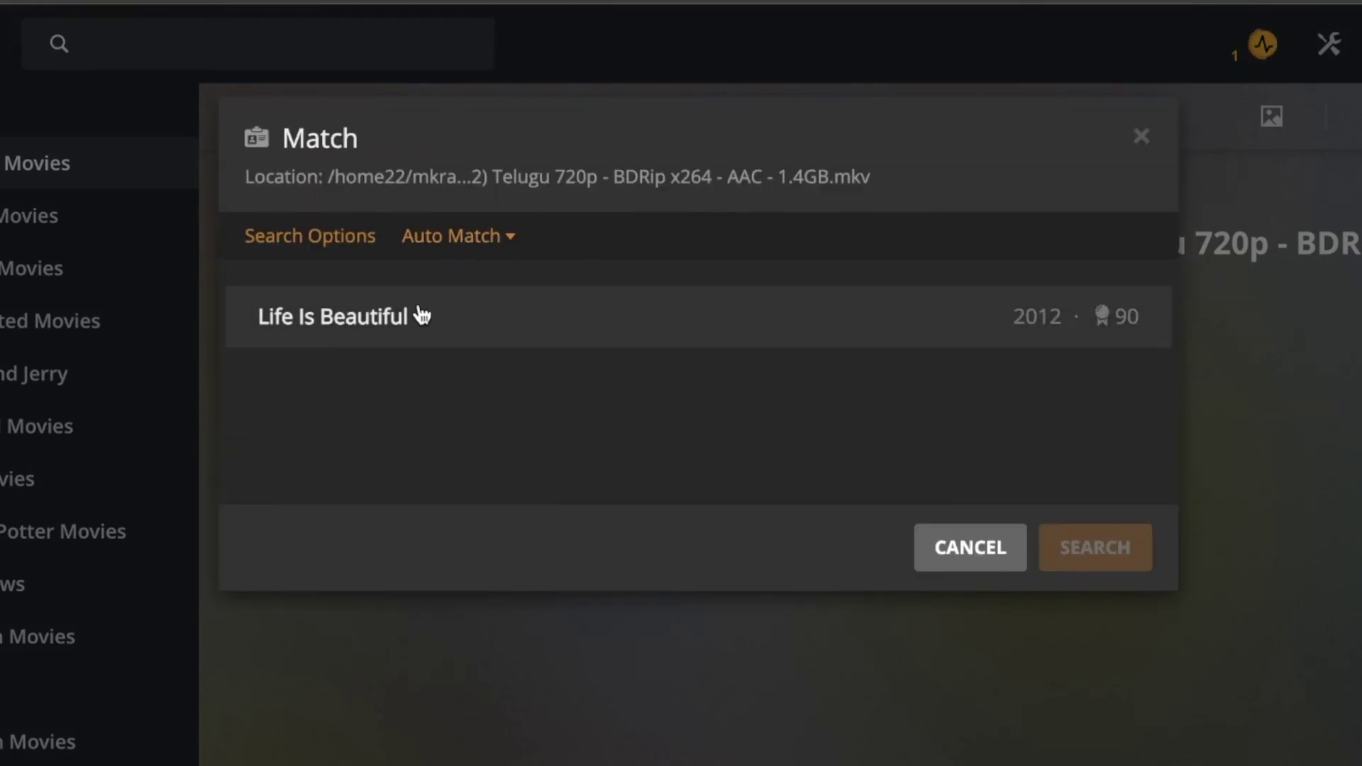
{"action": "left_click", "coordinate": [423, 313]}
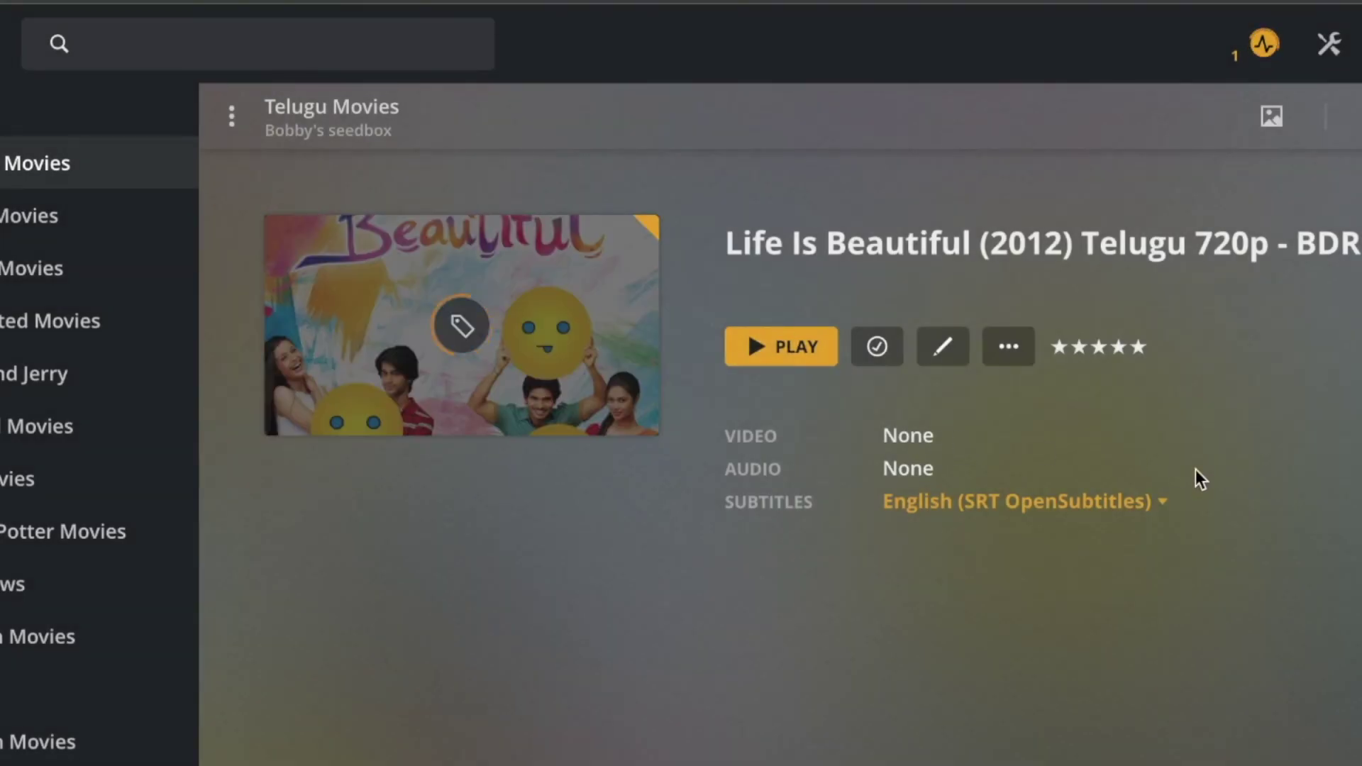